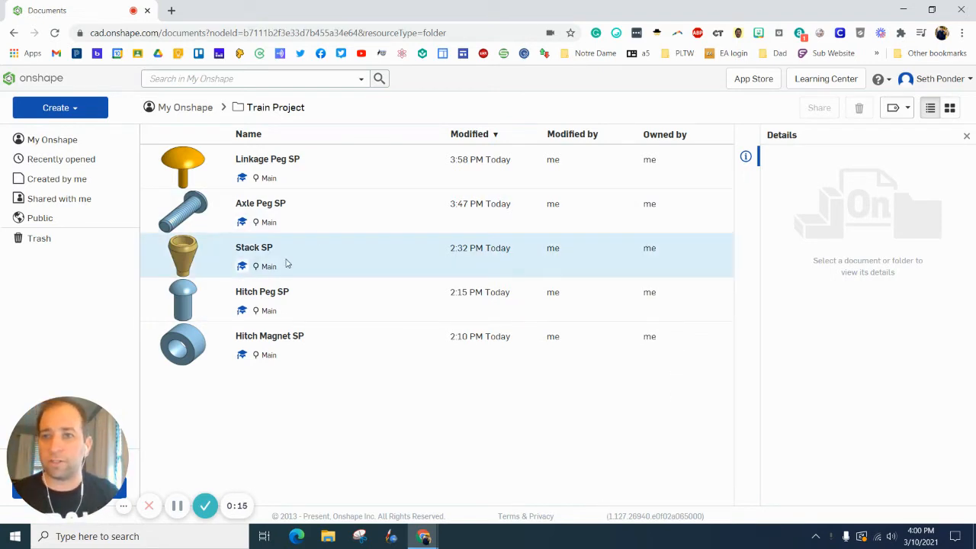
# - Create a new document named "Linkage Arm SP" in the Train Project folder
pyautogui.click(64, 110)
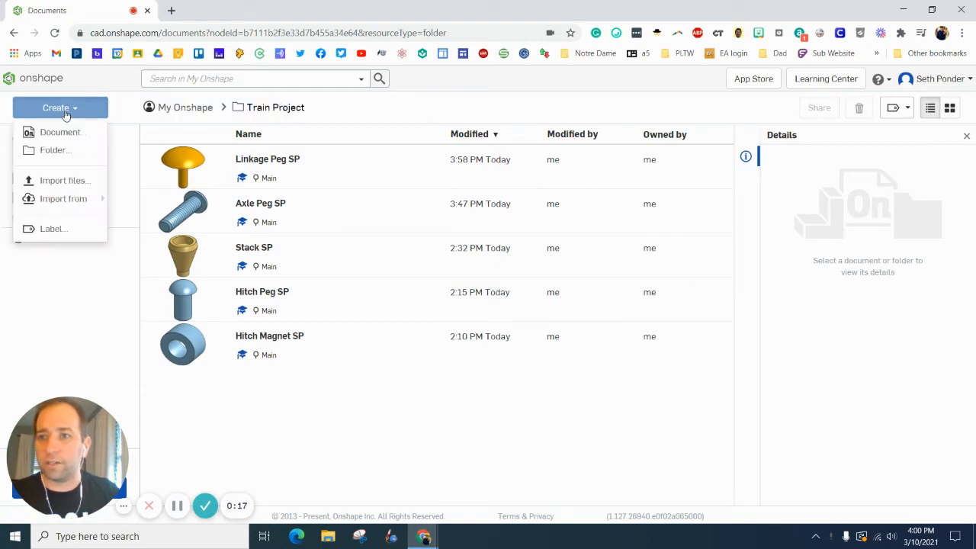
pyautogui.click(64, 135)
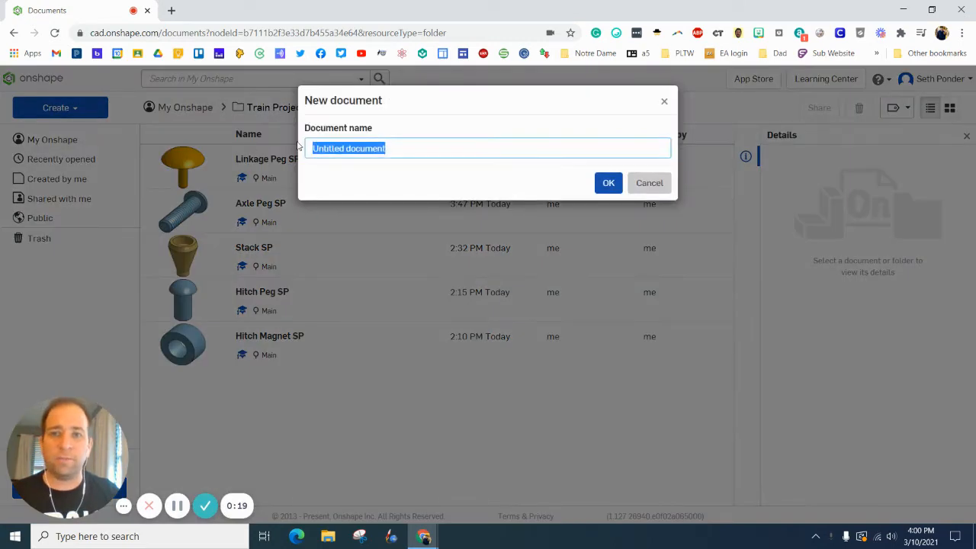
pyautogui.write('Linkag')
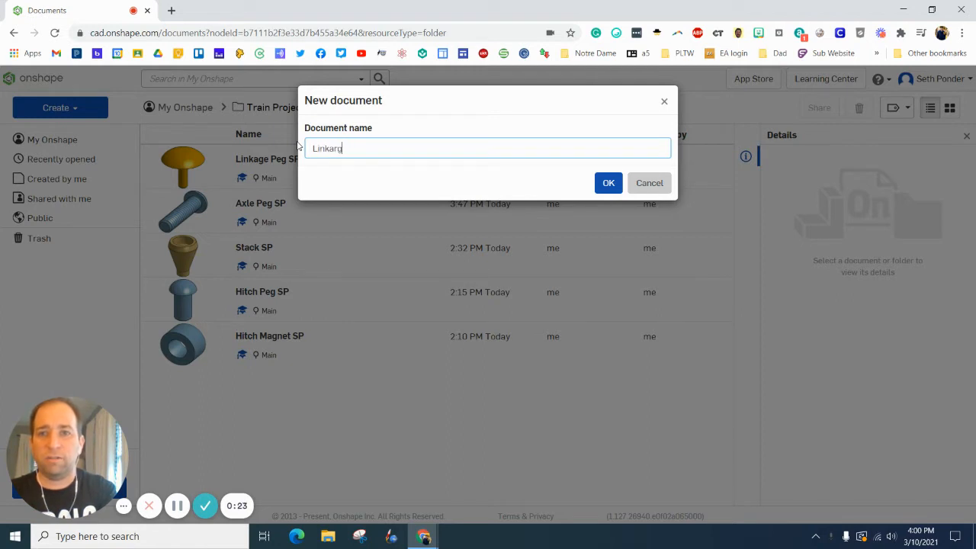
pyautogui.write('e A')
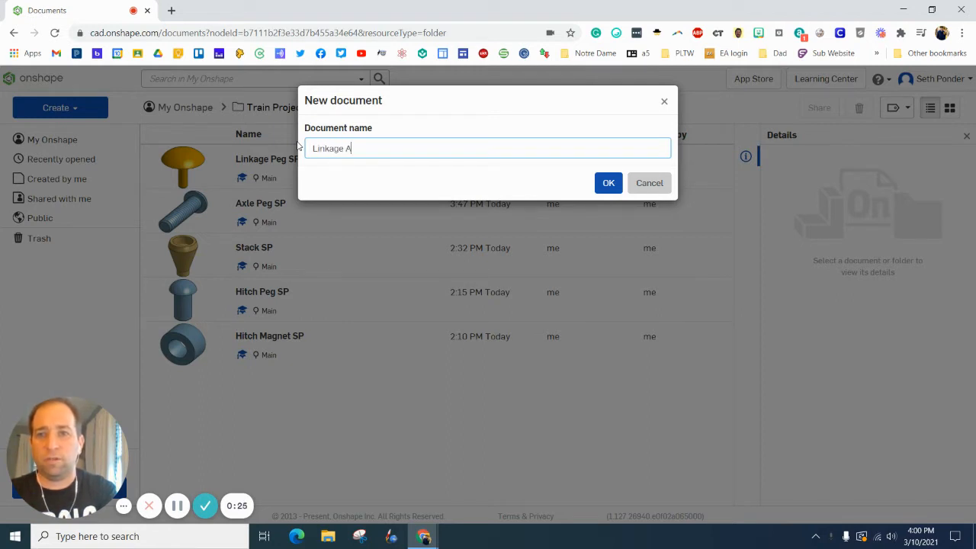
pyautogui.write('rm SP')
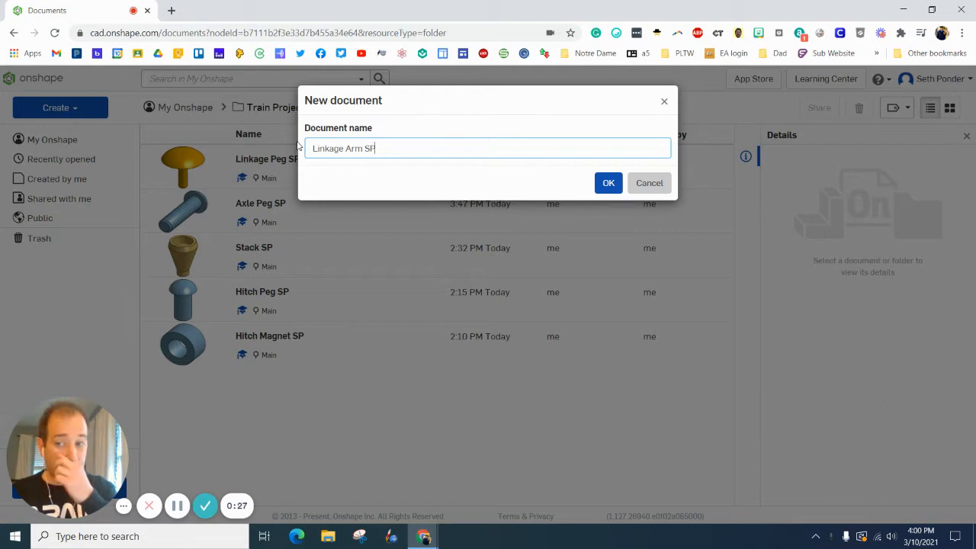
pyautogui.click(608, 183)
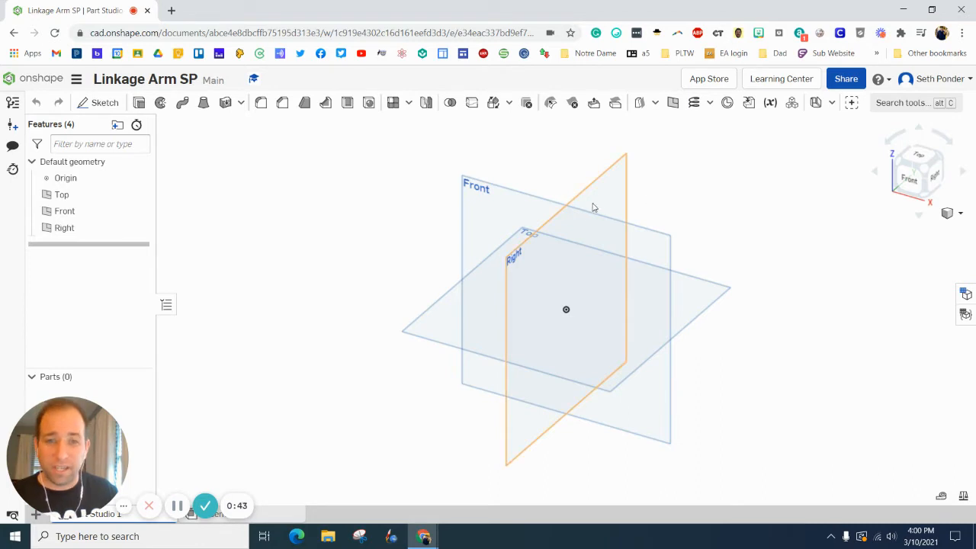
# - Start a sketch on the Front plane and draw a corner rectangle from the origin, about 2.87 in wide and 0.68 in high
pyautogui.click(103, 105)
pyautogui.click(475, 191)
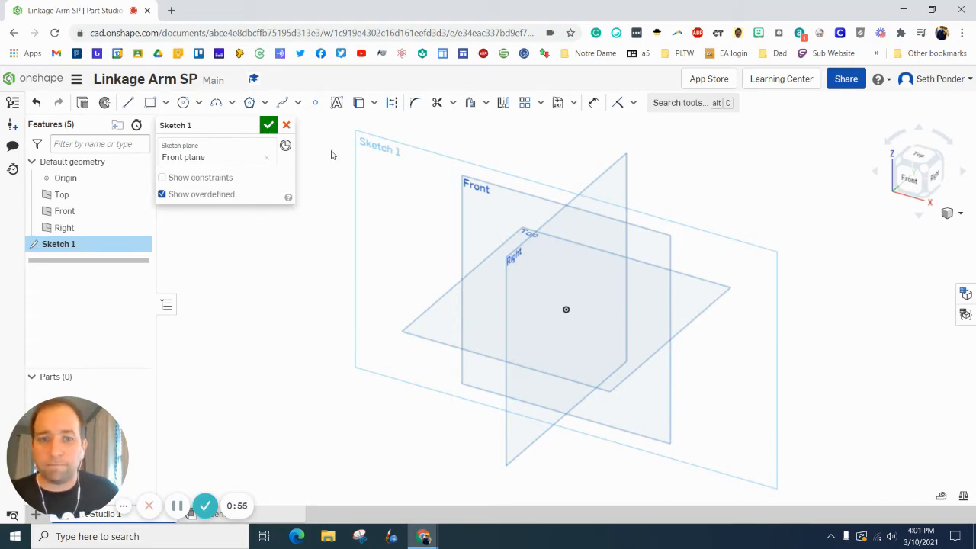
pyautogui.click(907, 180)
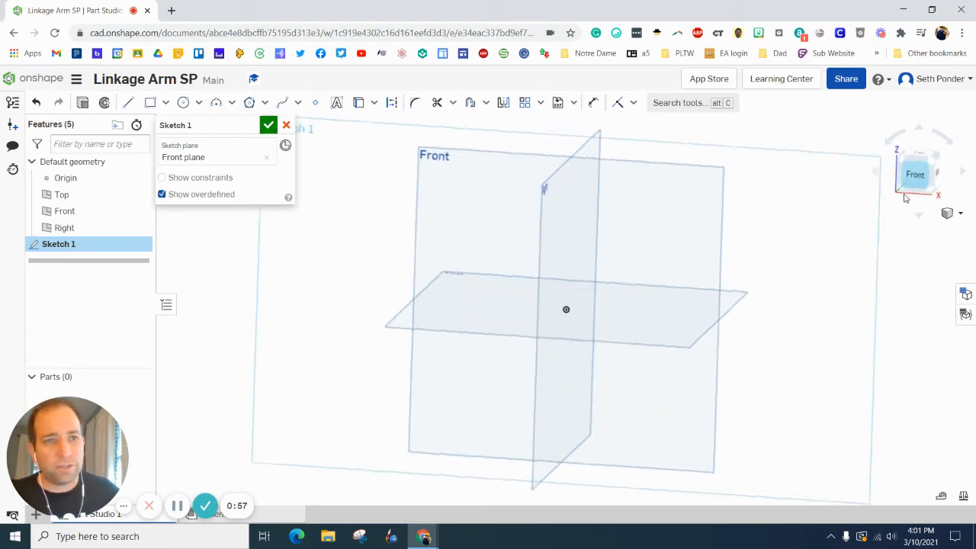
pyautogui.click(150, 104)
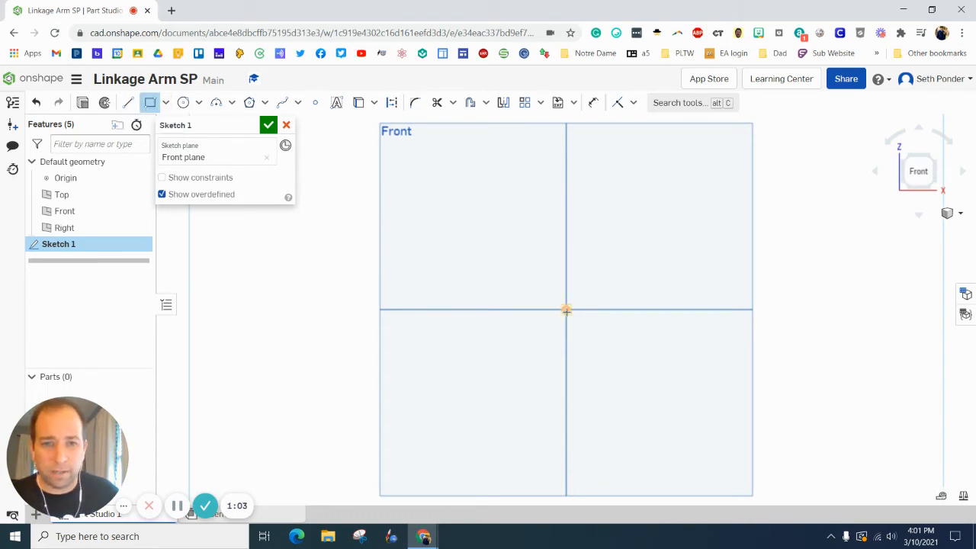
pyautogui.click(566, 309)
pyautogui.click(744, 267)
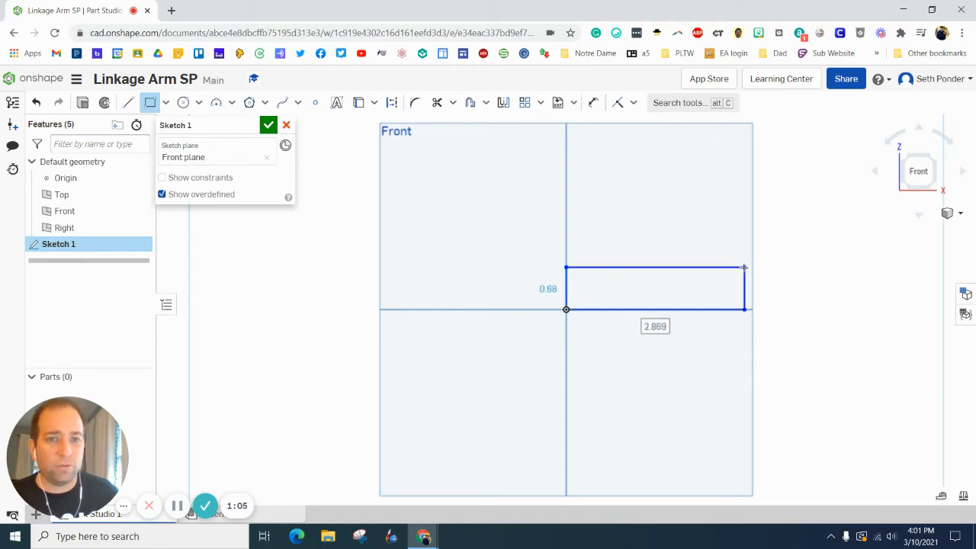
# - Dimension the rectangle's height to 0.25 in
pyautogui.click(593, 102)
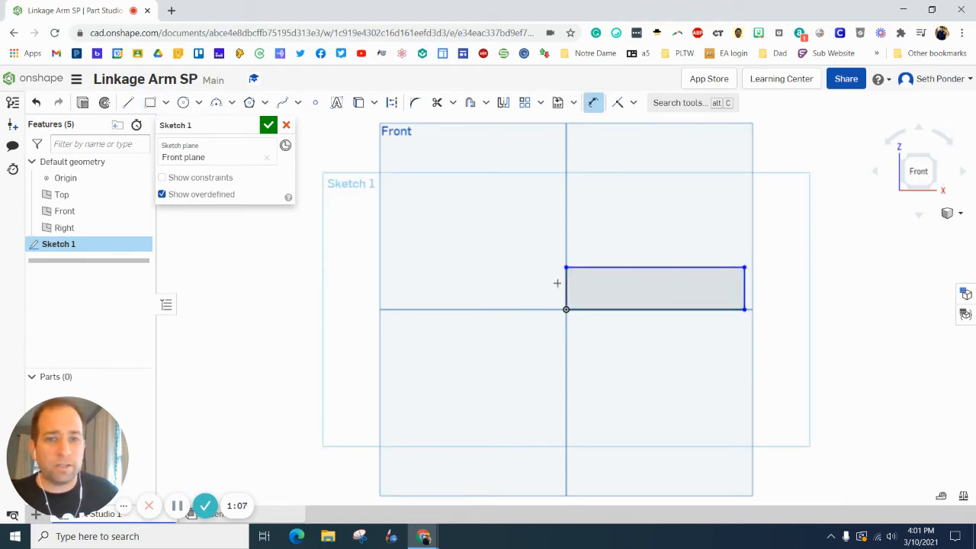
pyautogui.click(565, 281)
pyautogui.click(494, 280)
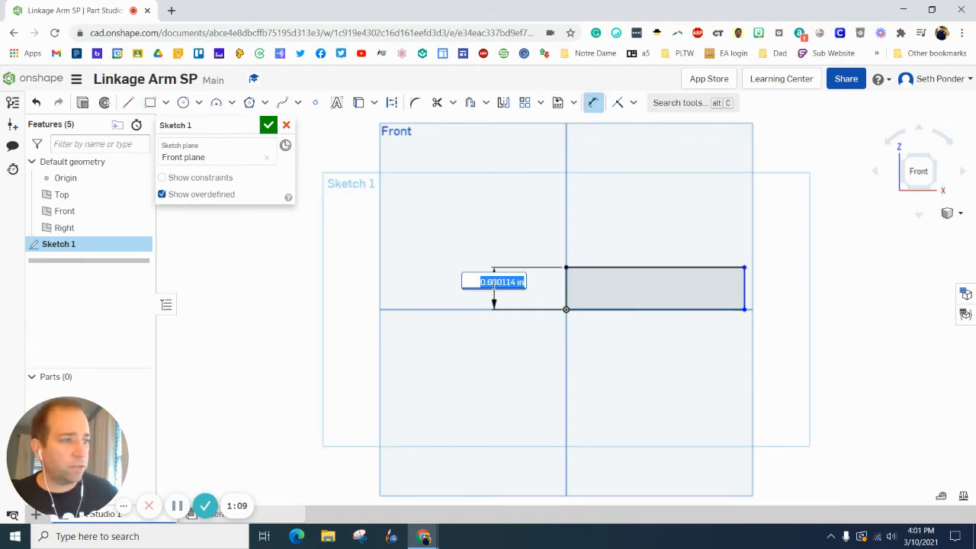
pyautogui.press('BackSpace')
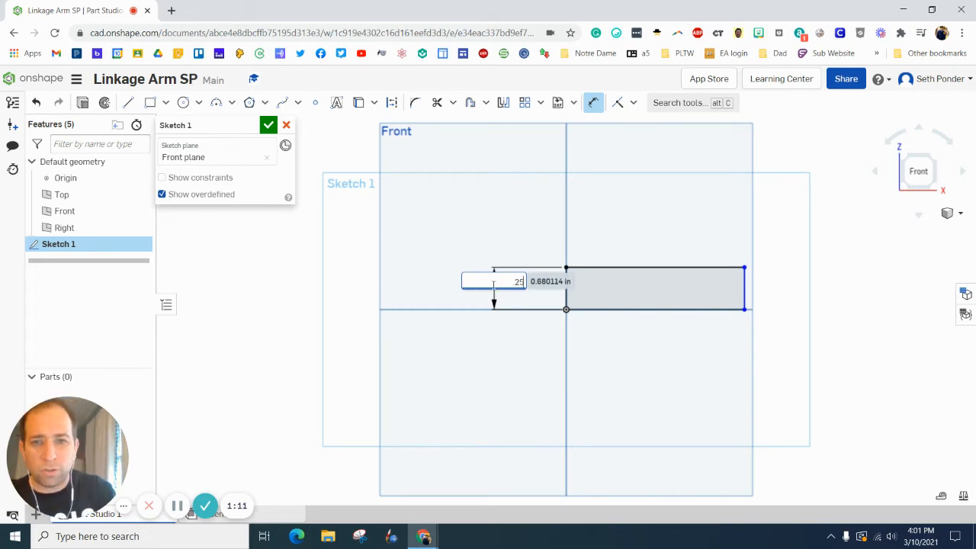
pyautogui.press('Return')
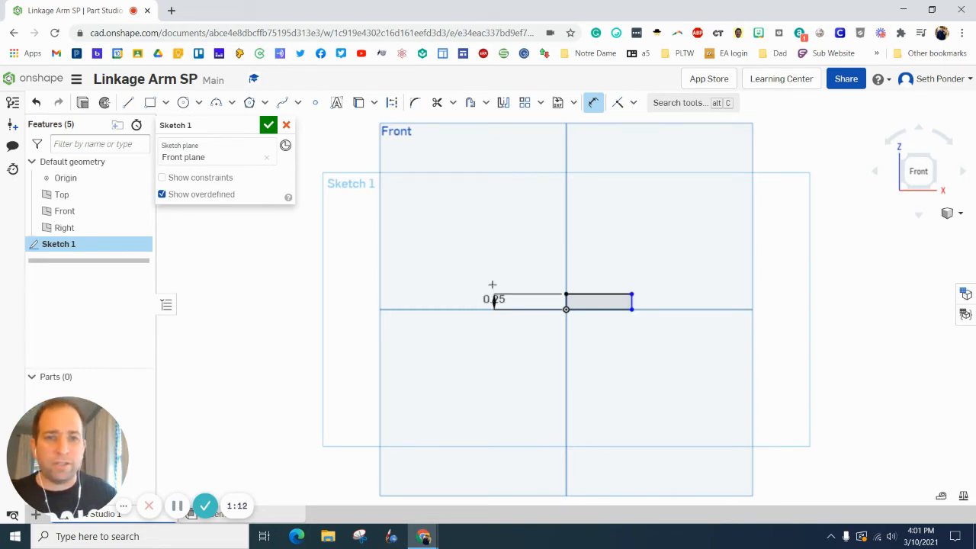
# - Dimension the rectangle's length along its top edge as 3.5/2 in
pyautogui.click(618, 293)
pyautogui.click(600, 260)
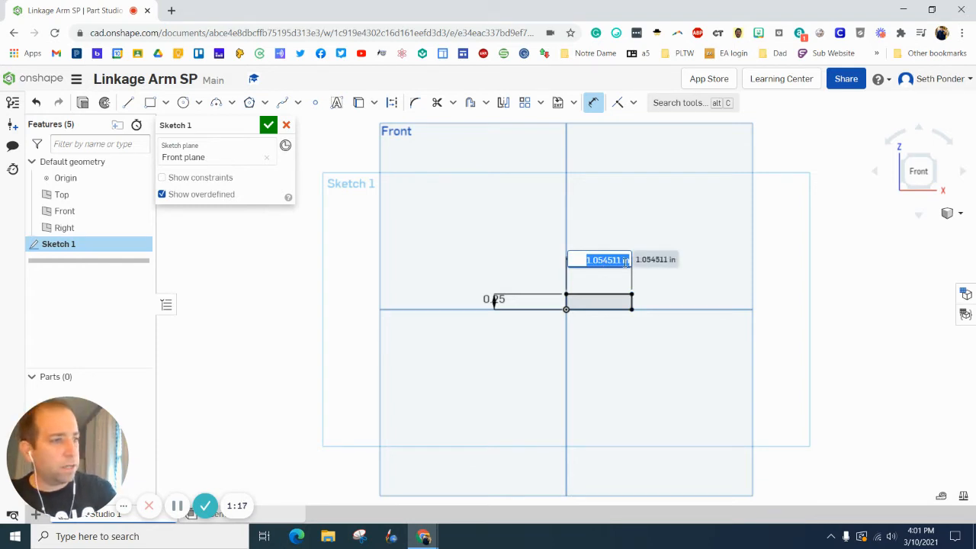
pyautogui.press('BackSpace')
pyautogui.write('3.5')
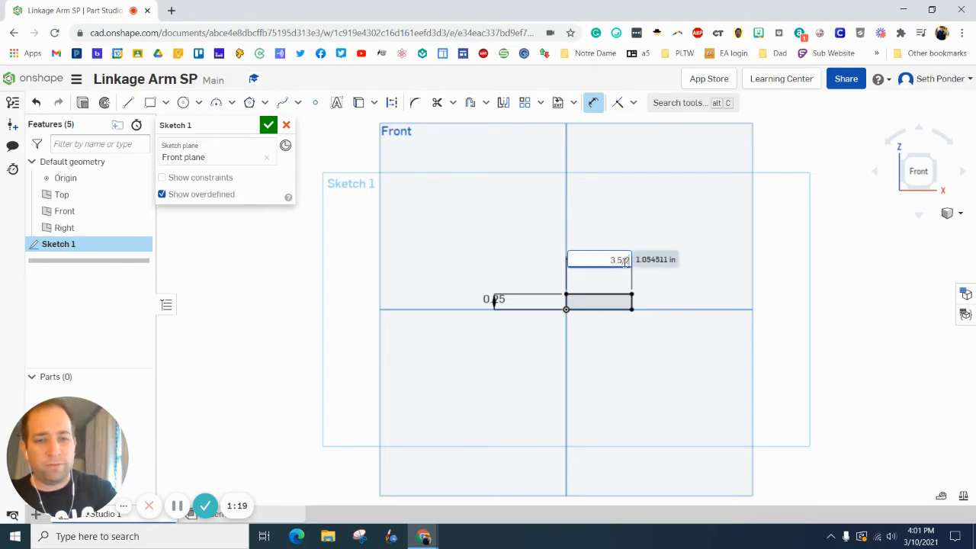
pyautogui.write('/2')
pyautogui.press('Return')
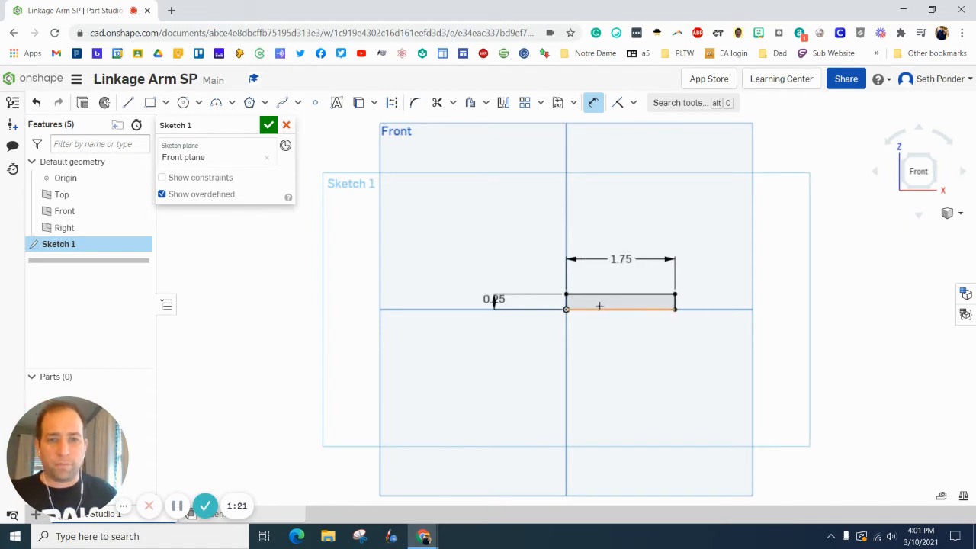
# - Draw a circle about 0.485 in in diameter, centred on the midpoint of the rectangle's left edge
pyautogui.scroll(2, 539, 301)
pyautogui.scroll(3, 539, 302)
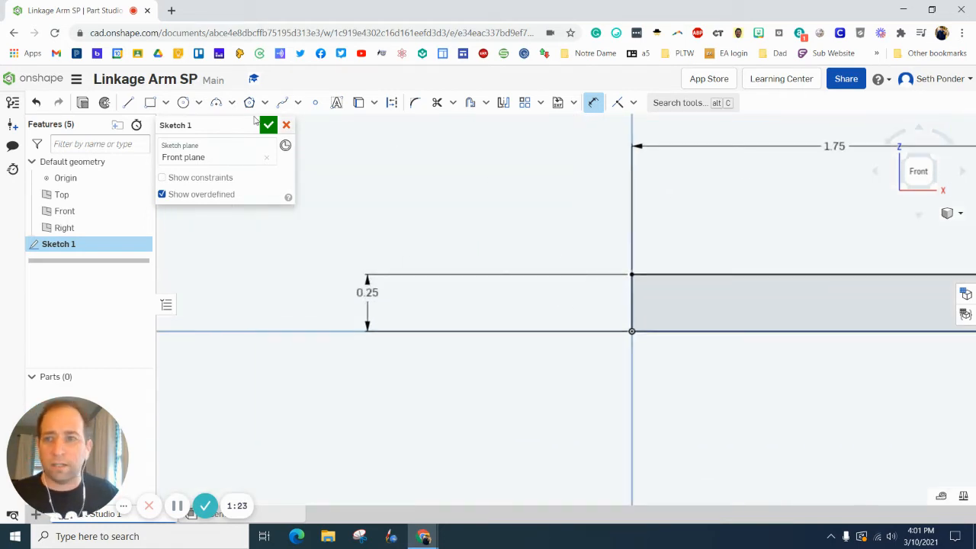
pyautogui.click(183, 103)
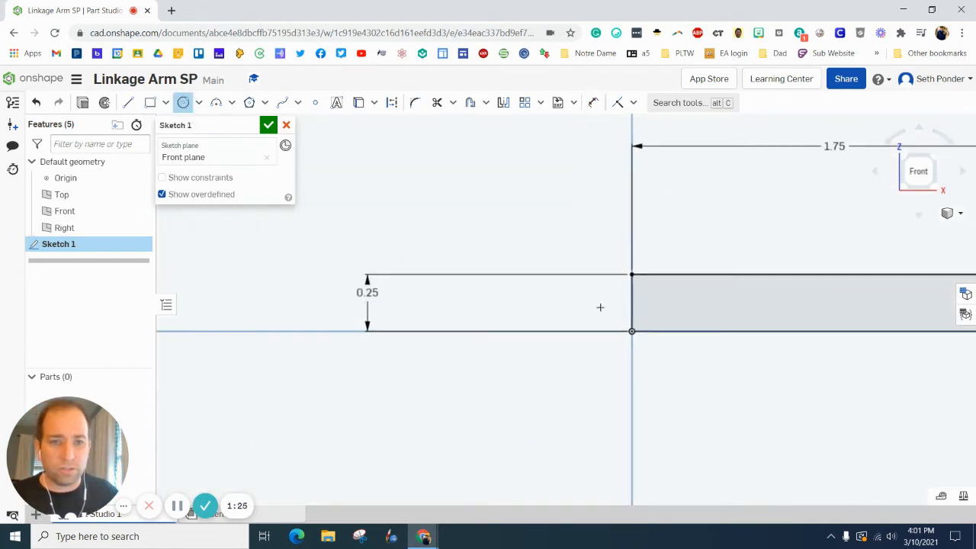
pyautogui.scroll(5, 629, 304)
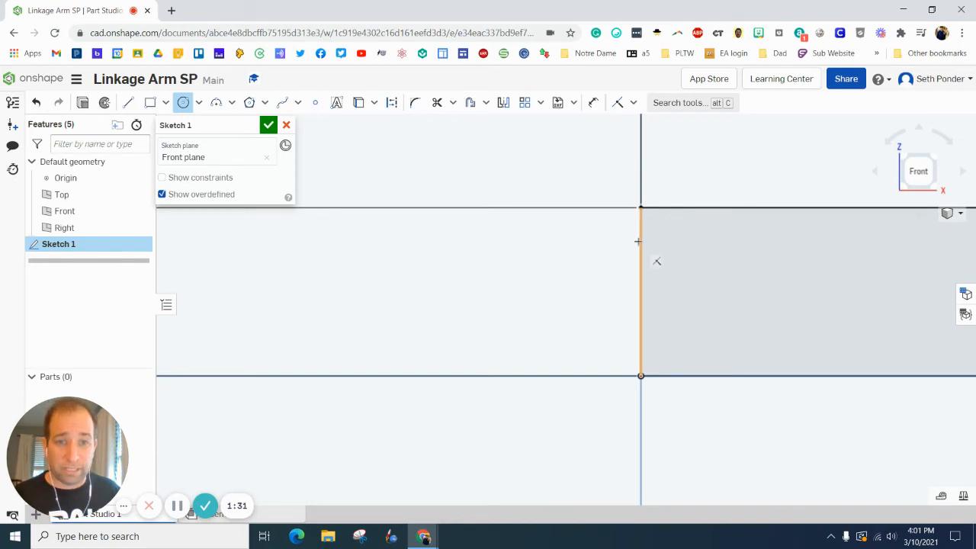
pyautogui.click(639, 291)
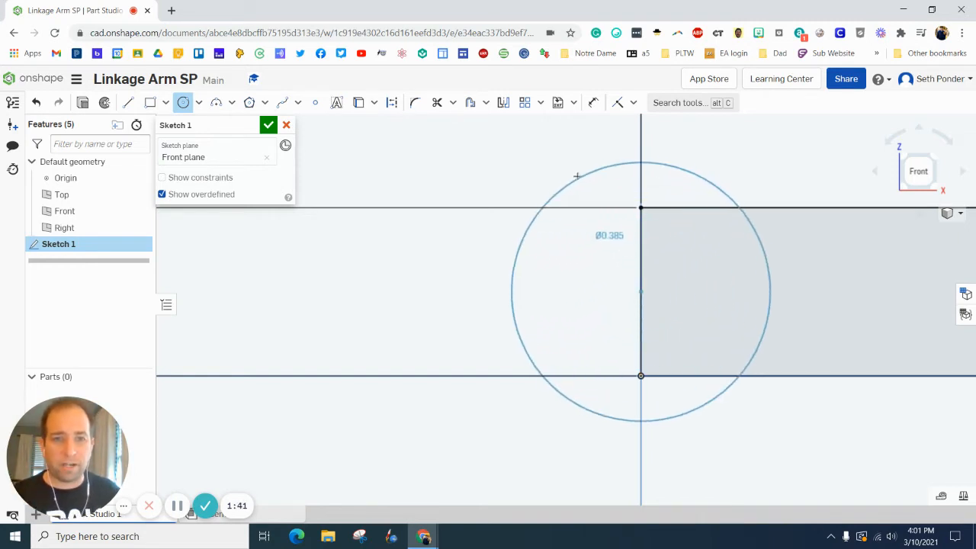
pyautogui.click(562, 147)
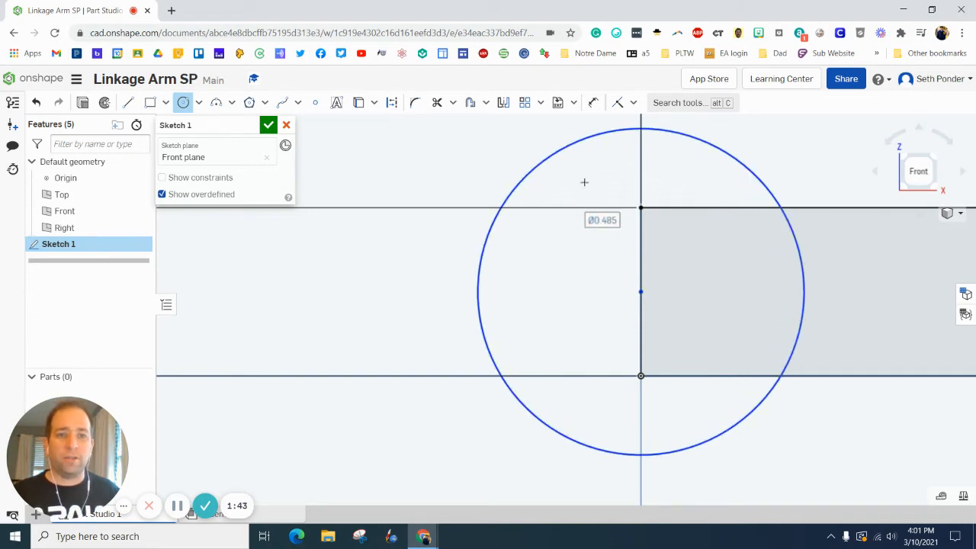
# - Dimension the circle's diameter as .1875*2 in
pyautogui.click(593, 102)
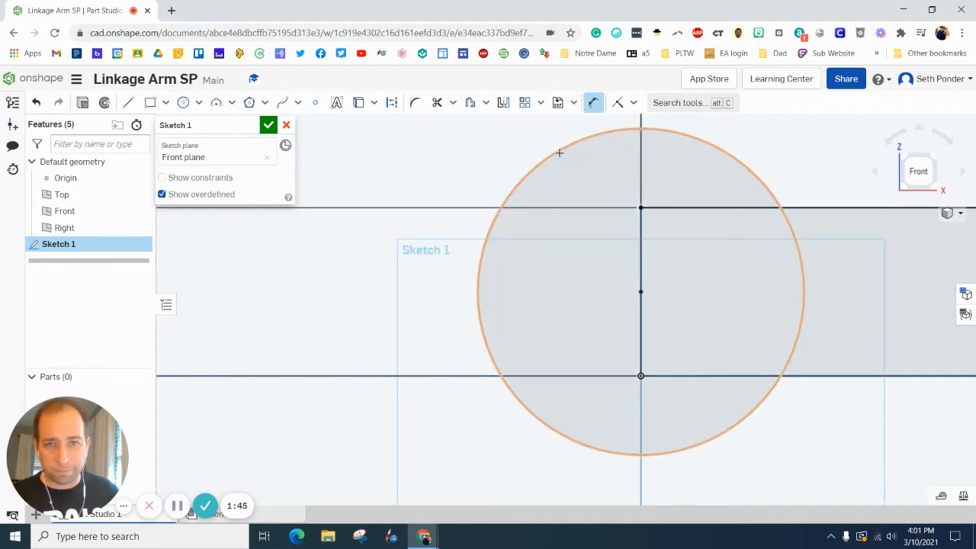
pyautogui.click(555, 155)
pyautogui.click(453, 151)
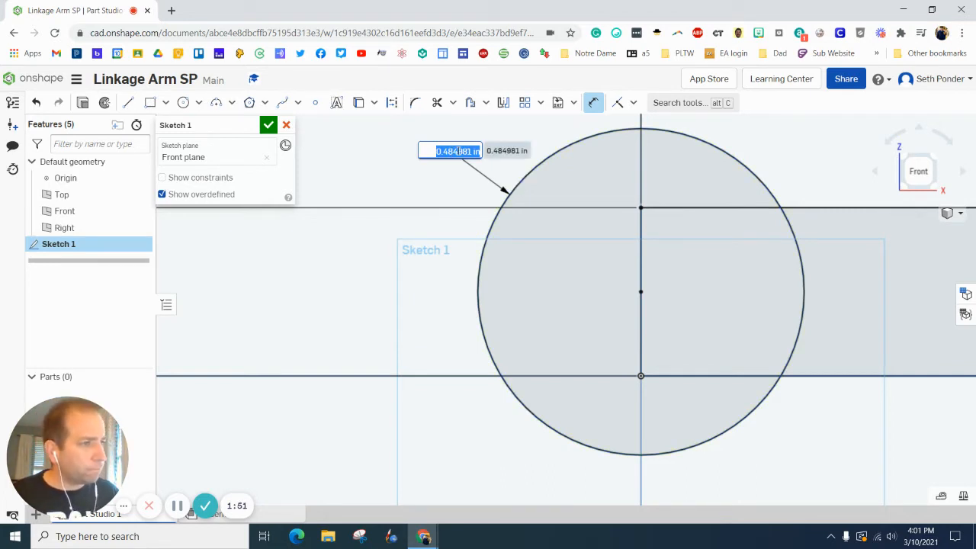
pyautogui.press('BackSpace')
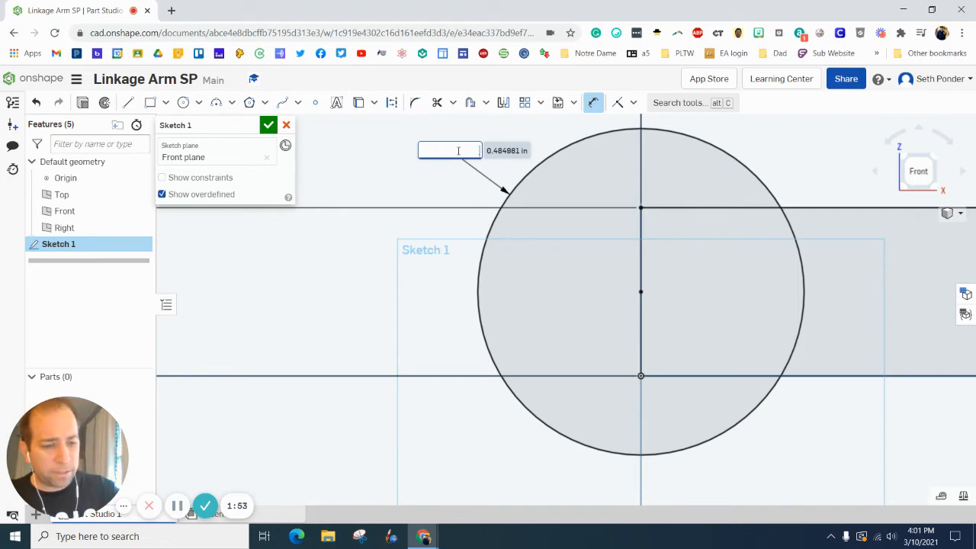
pyautogui.write('1.1875')
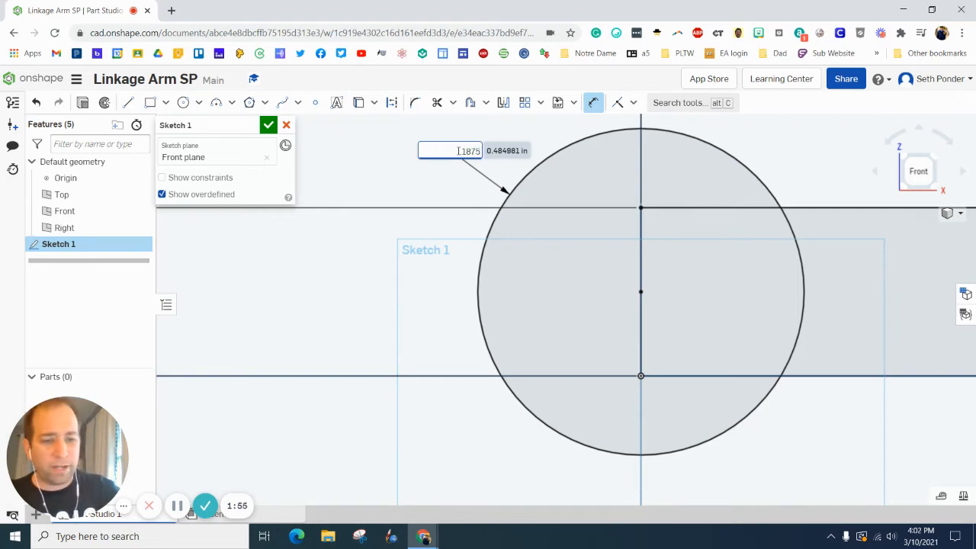
pyautogui.write('*2')
pyautogui.press('Return')
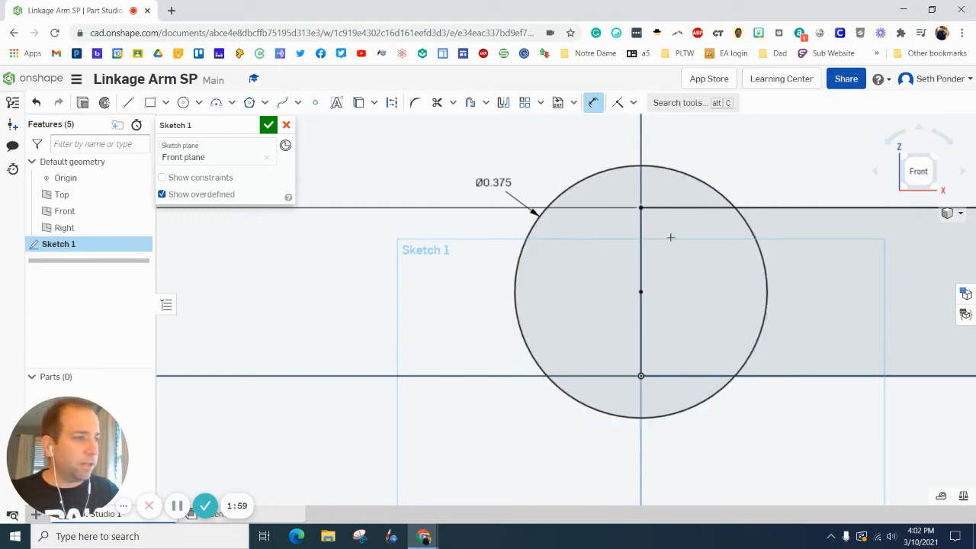
# - Trim the rectangle's top and bottom edges inside the circle and the circle's arc inside the rectangle
pyautogui.moveTo(677, 227)
pyautogui.mouseDown(button='middle')
pyautogui.moveTo(456, 216)
pyautogui.moveTo(388, 228)
pyautogui.mouseUp(button='middle')
pyautogui.scroll(-2, 450, 236)
pyautogui.scroll(-2, 495, 249)
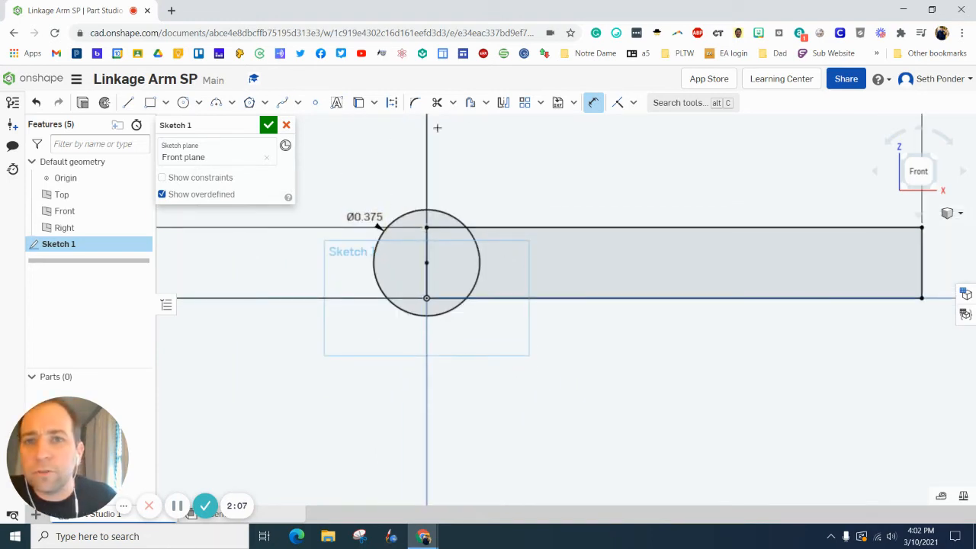
pyautogui.click(437, 103)
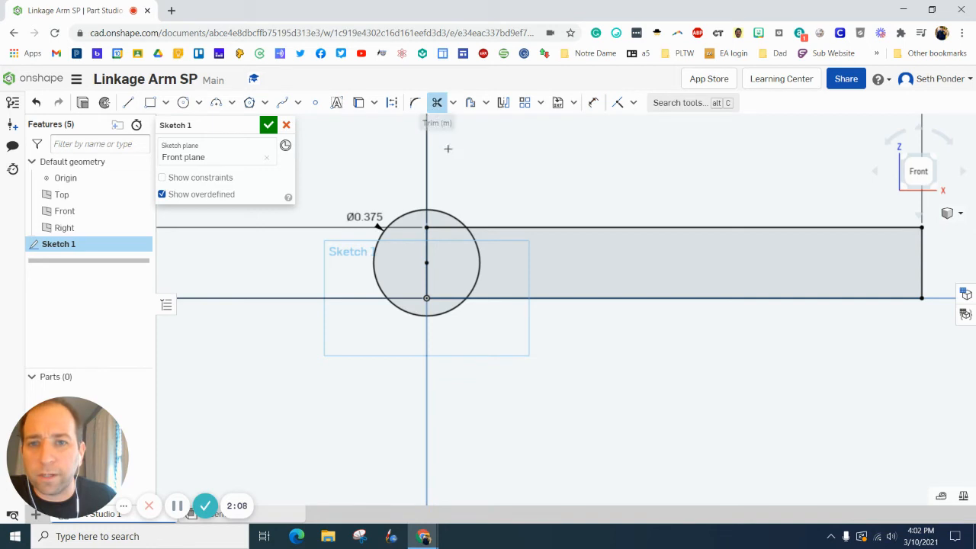
pyautogui.click(446, 228)
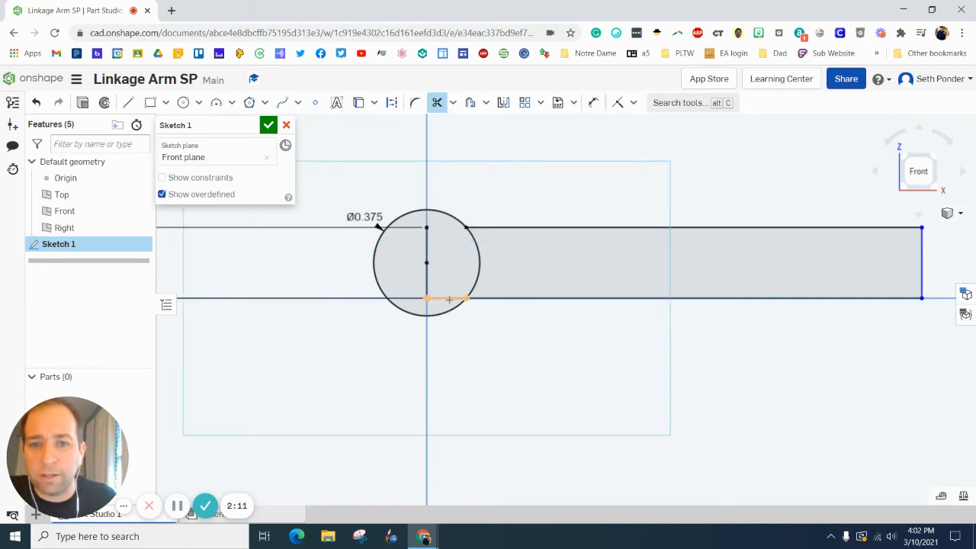
pyautogui.click(448, 298)
pyautogui.click(478, 253)
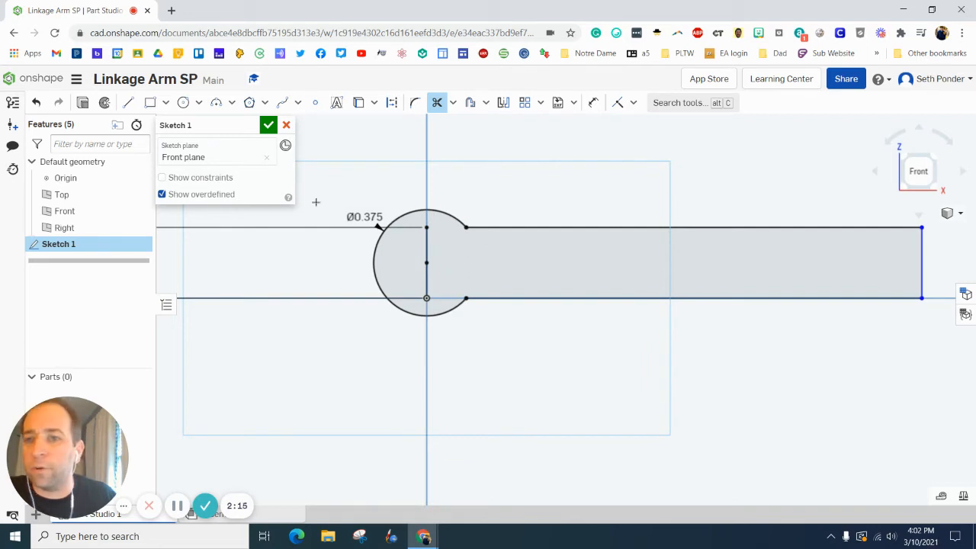
# - Draw a circle about 0.187 in in diameter, concentric with the arm's rounded end
pyautogui.click(183, 103)
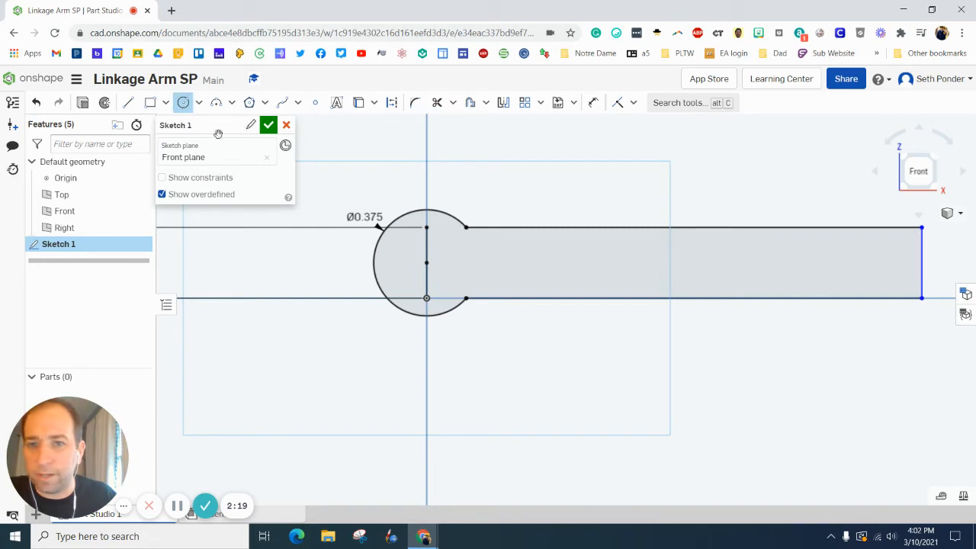
pyautogui.click(426, 263)
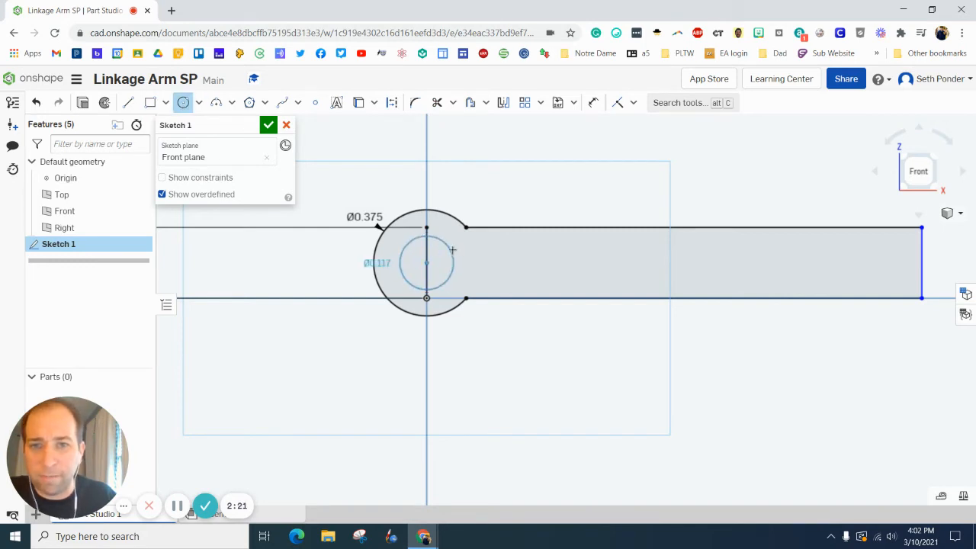
pyautogui.click(451, 251)
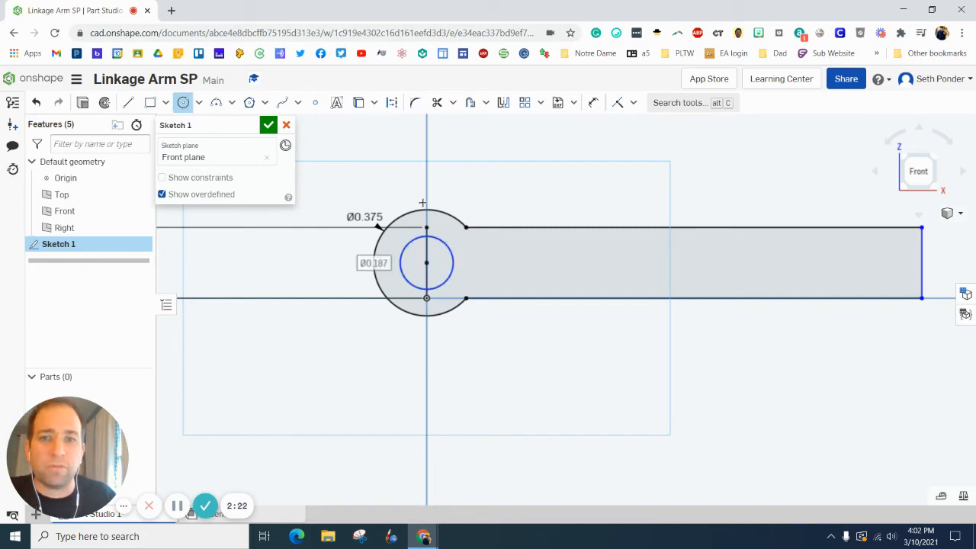
# - Dimension the diameter of the inner circle in the arm's rounded end as .128/2 in
pyautogui.click(593, 102)
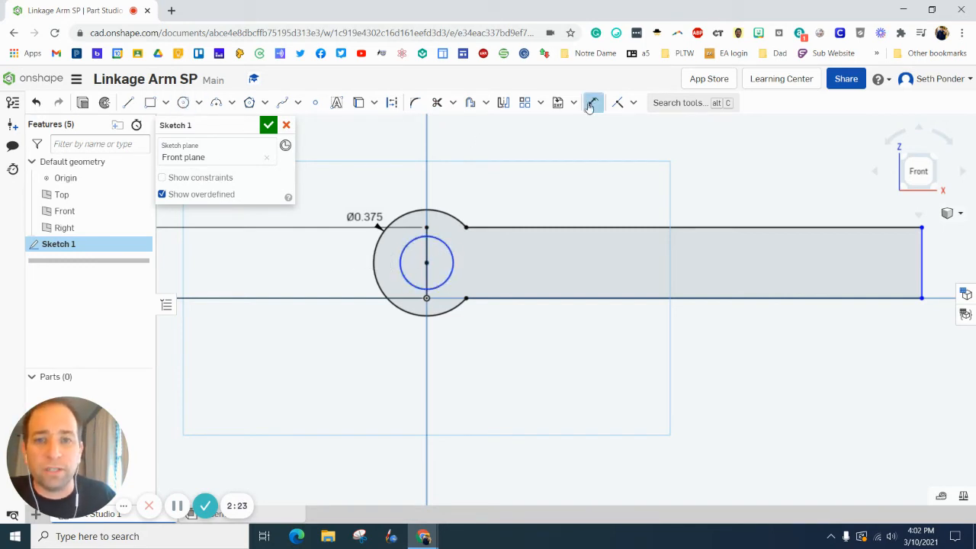
pyautogui.click(452, 255)
pyautogui.click(481, 187)
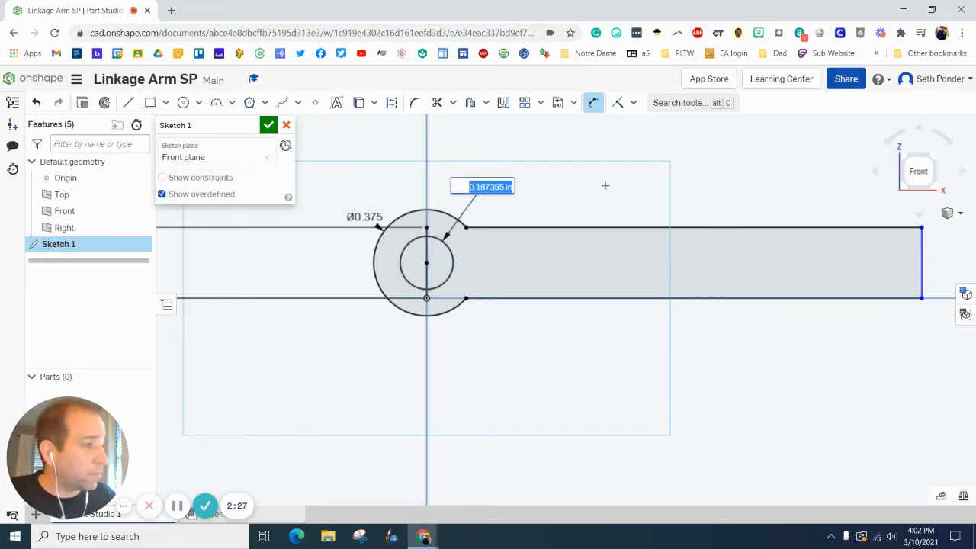
pyautogui.press('BackSpace')
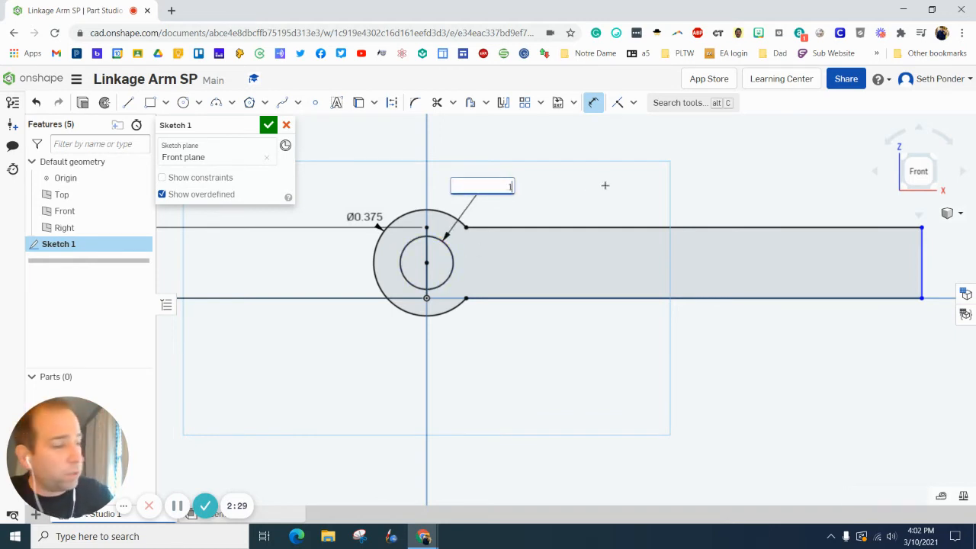
pyautogui.write('128/')
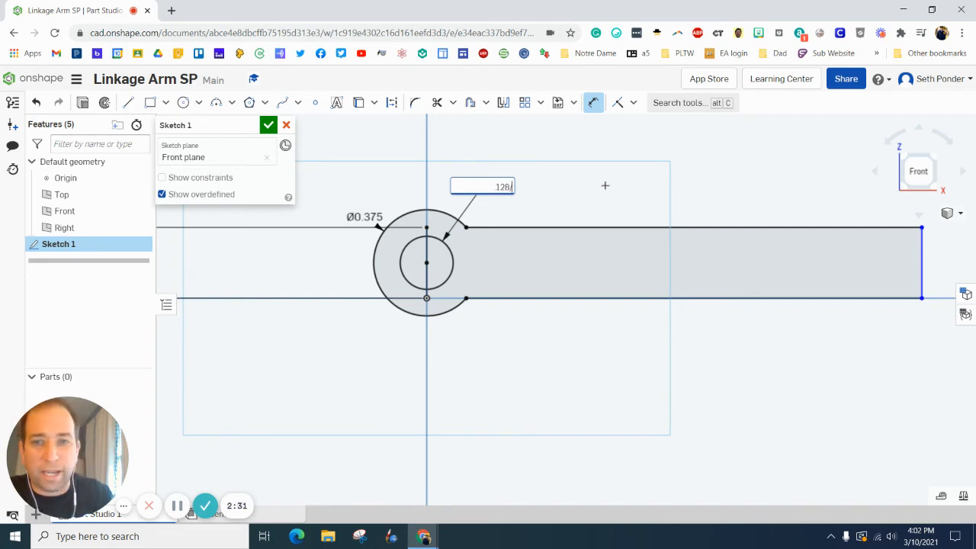
pyautogui.write('2000')
pyautogui.press('Return')
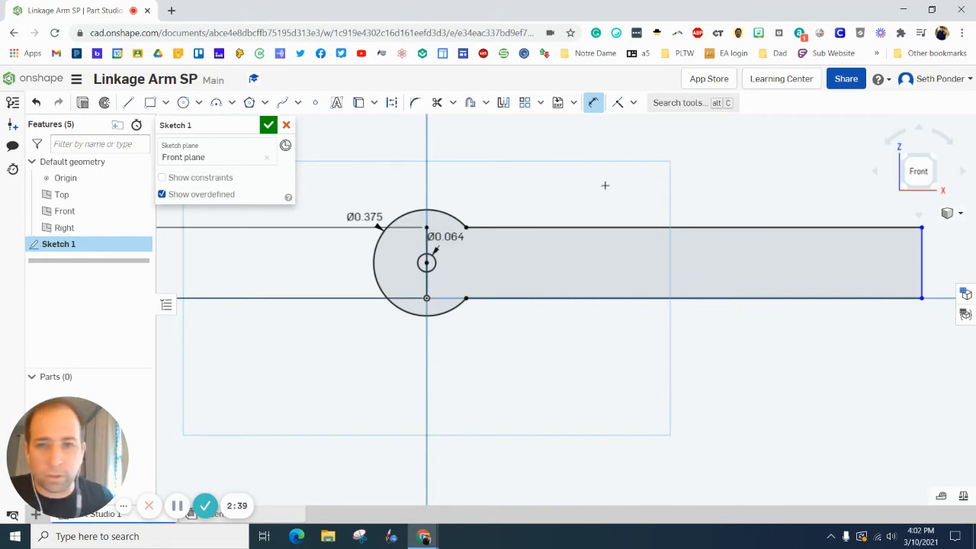
# - Set the inner circle's diameter to .128 in
pyautogui.doubleClick(448, 237)
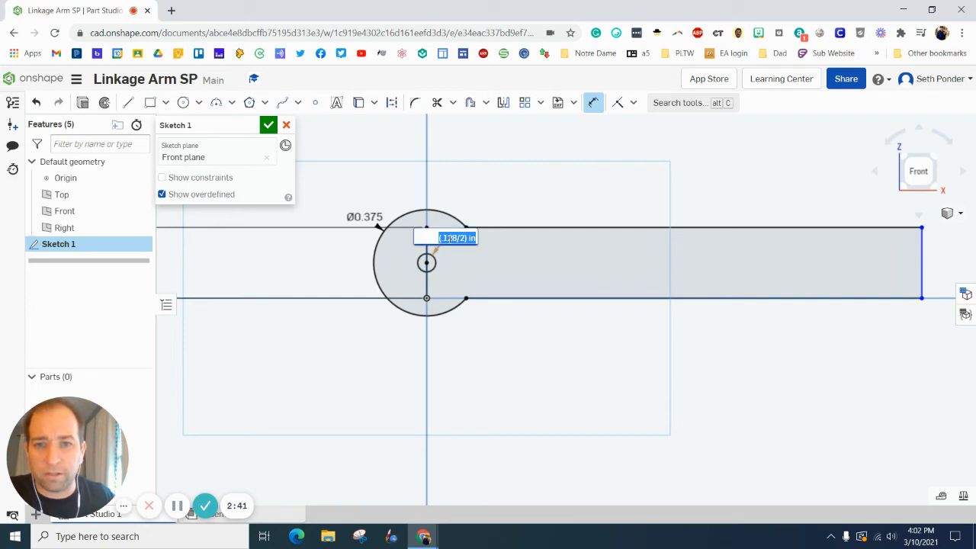
pyautogui.press('BackSpace')
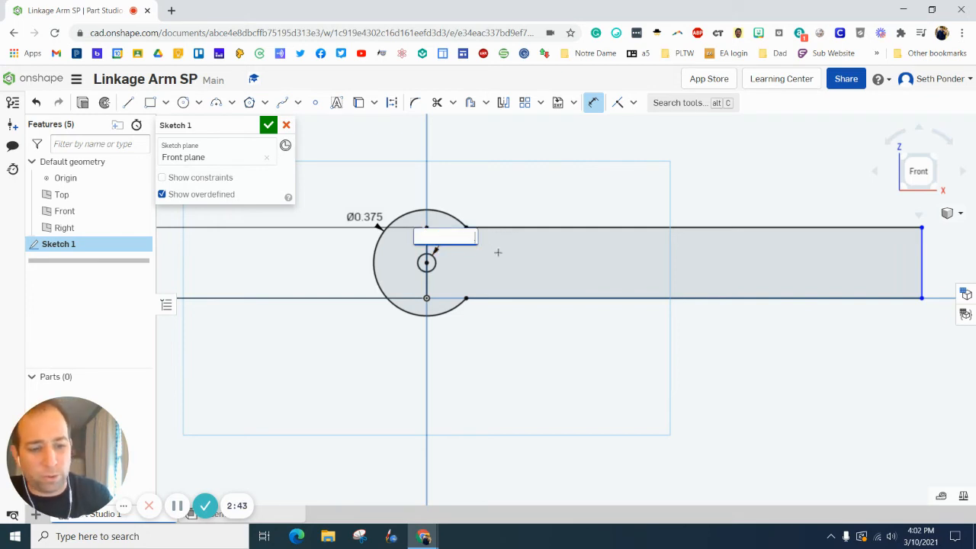
pyautogui.write('.128')
pyautogui.press('Return')
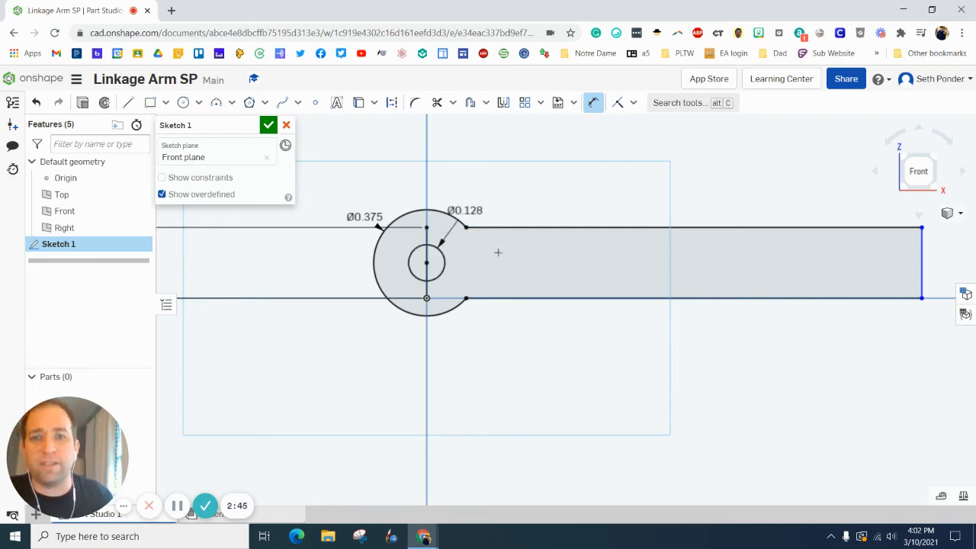
# - Trim the segments of the rectangle's left edge that run through the rounded end and the hole
pyautogui.click(436, 104)
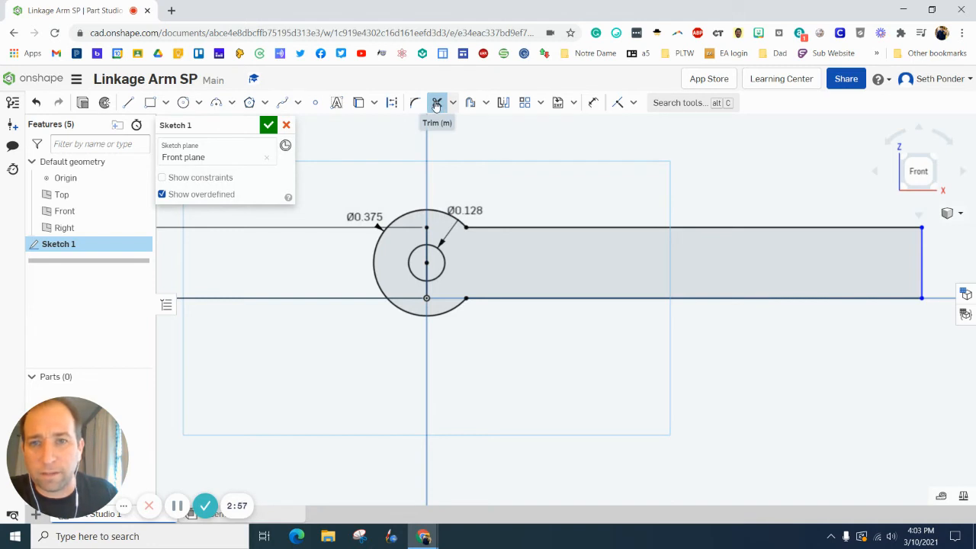
pyautogui.click(426, 236)
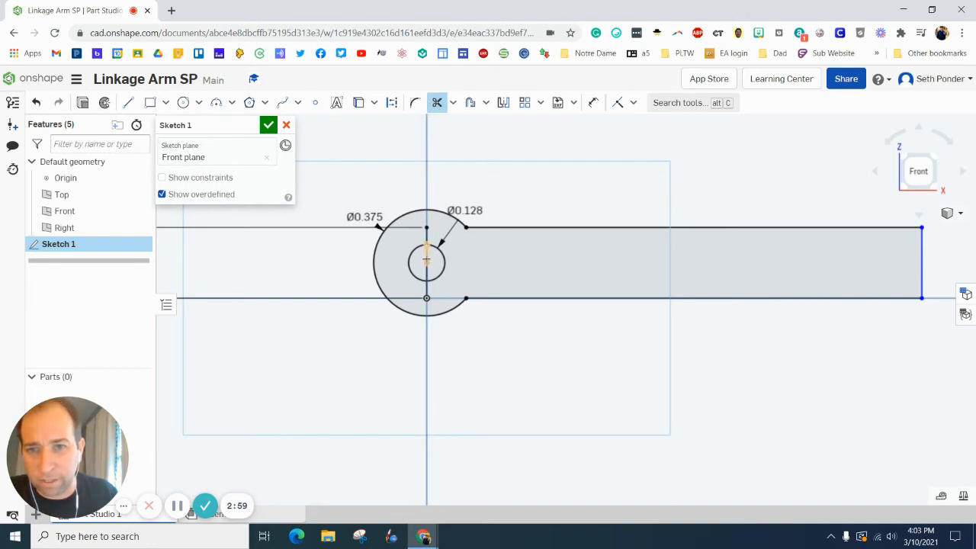
pyautogui.click(425, 272)
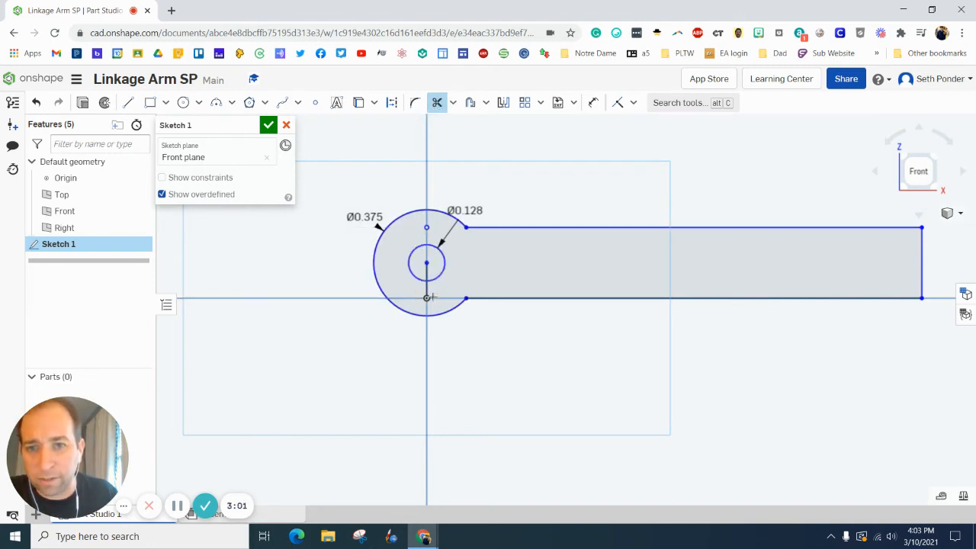
pyautogui.click(426, 290)
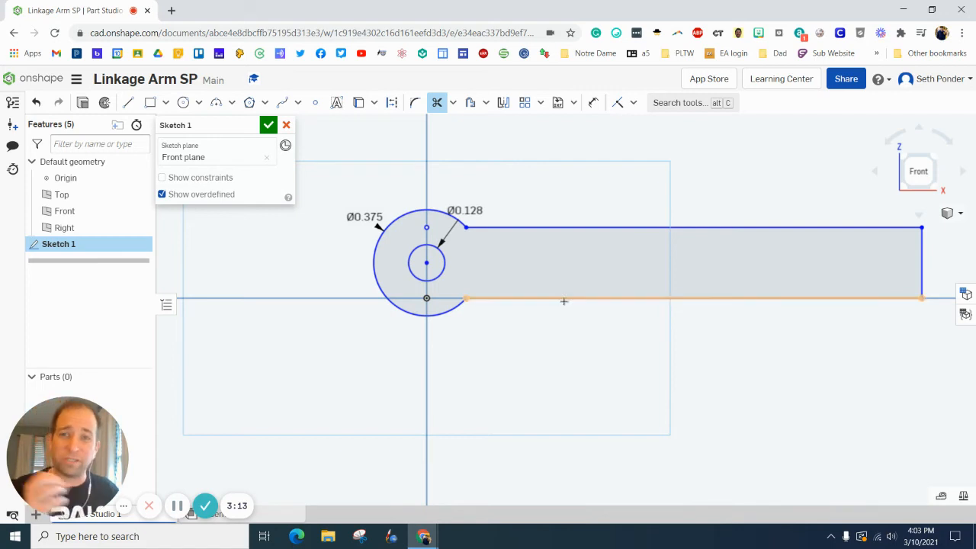
# - Finish the sketch and extrude the arm profile around the hole as a new solid with a blind depth of 0.125 in
pyautogui.click(952, 212)
pyautogui.click(937, 229)
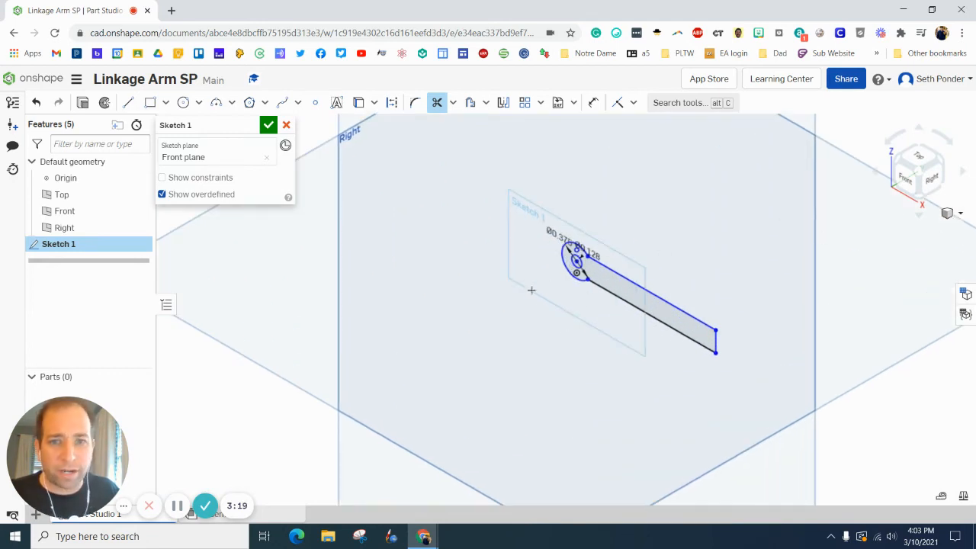
pyautogui.click(268, 125)
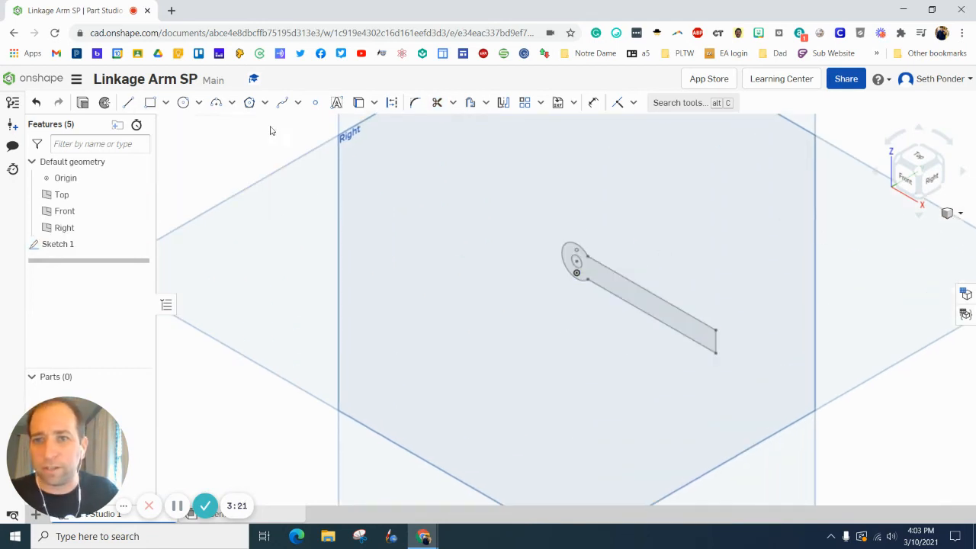
pyautogui.click(138, 102)
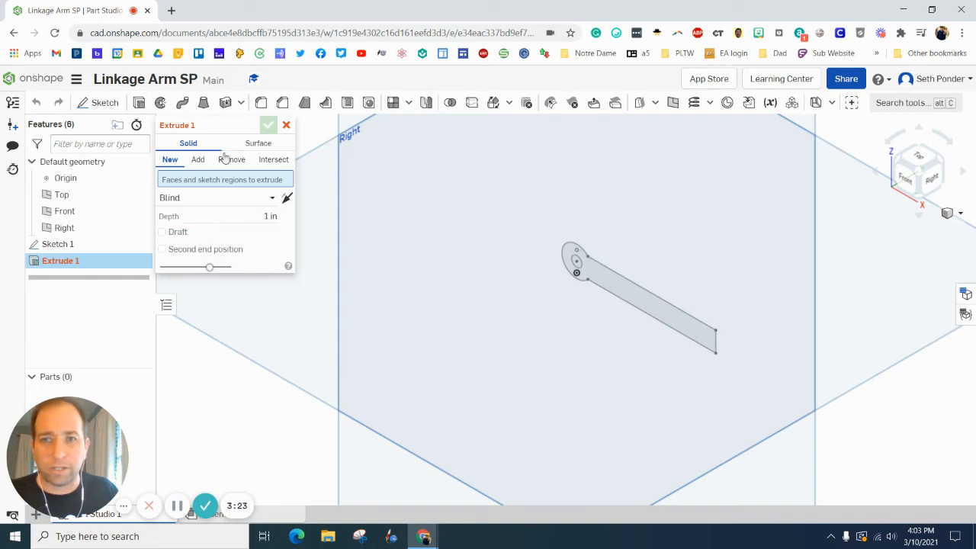
pyautogui.click(613, 288)
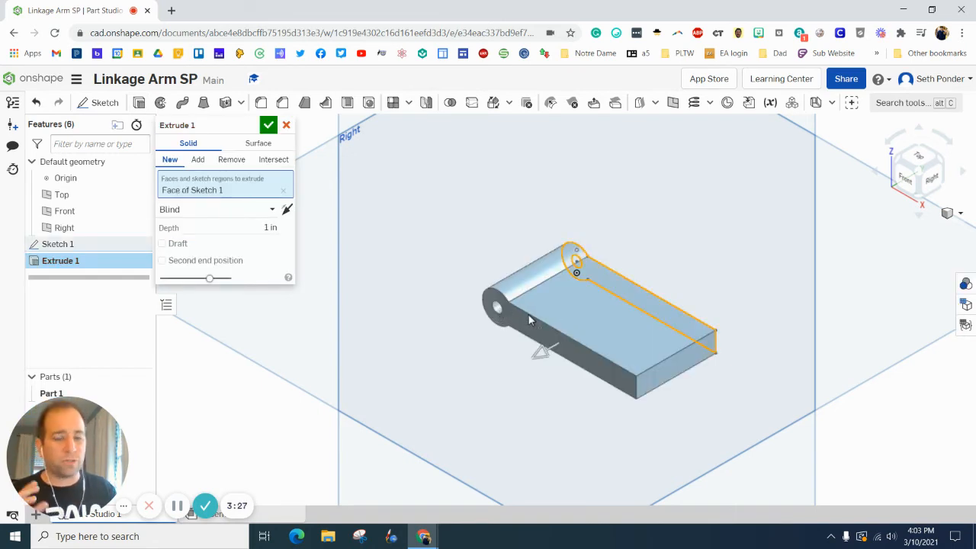
pyautogui.click(266, 227)
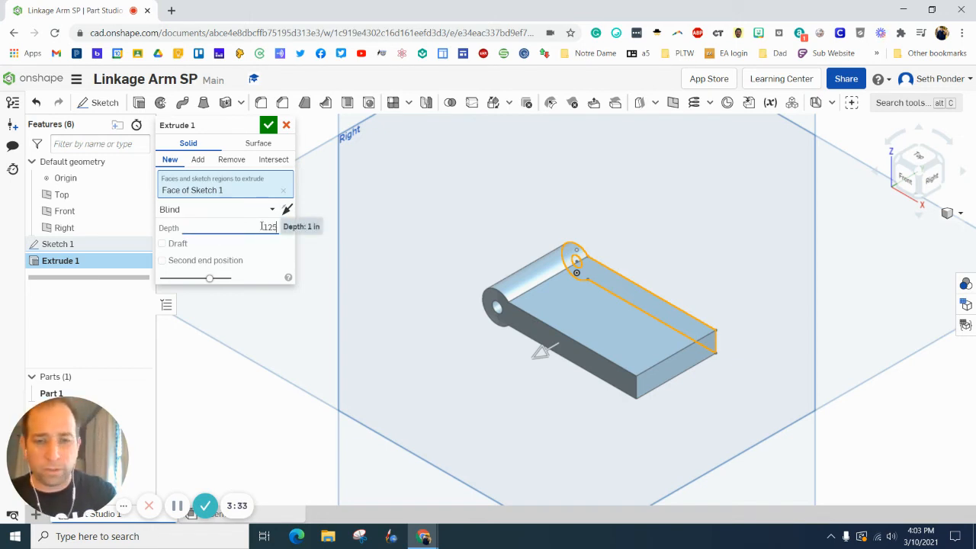
pyautogui.press('Return')
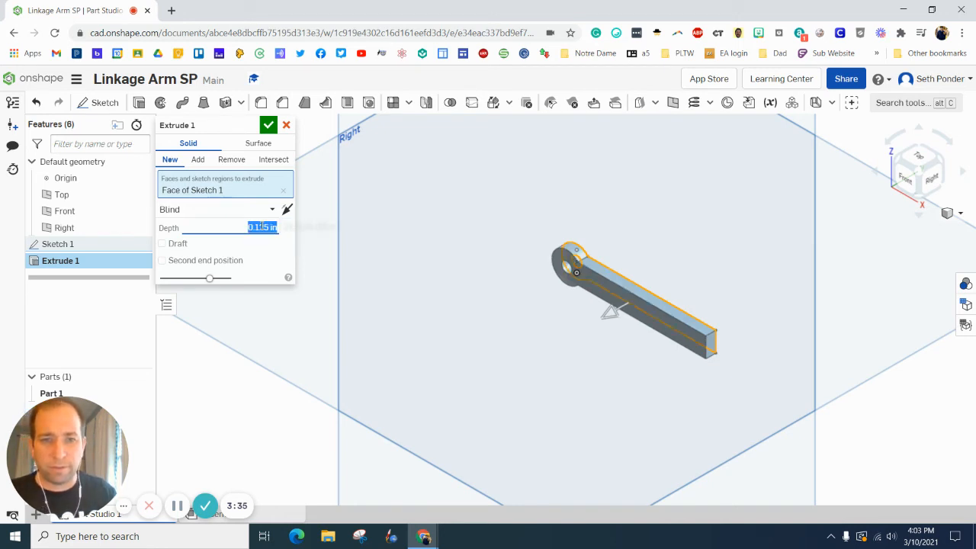
pyautogui.scroll(4, 588, 281)
pyautogui.scroll(-2, 588, 281)
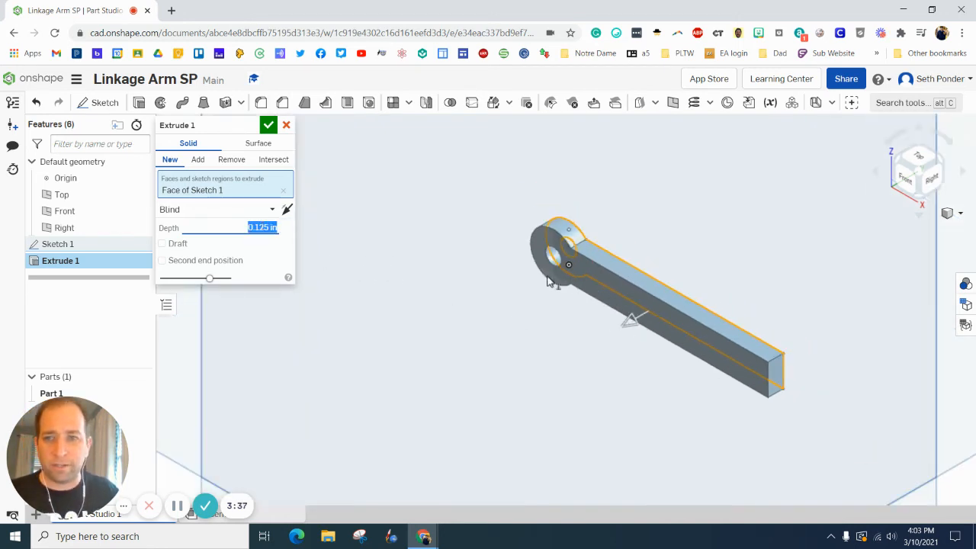
pyautogui.click(269, 125)
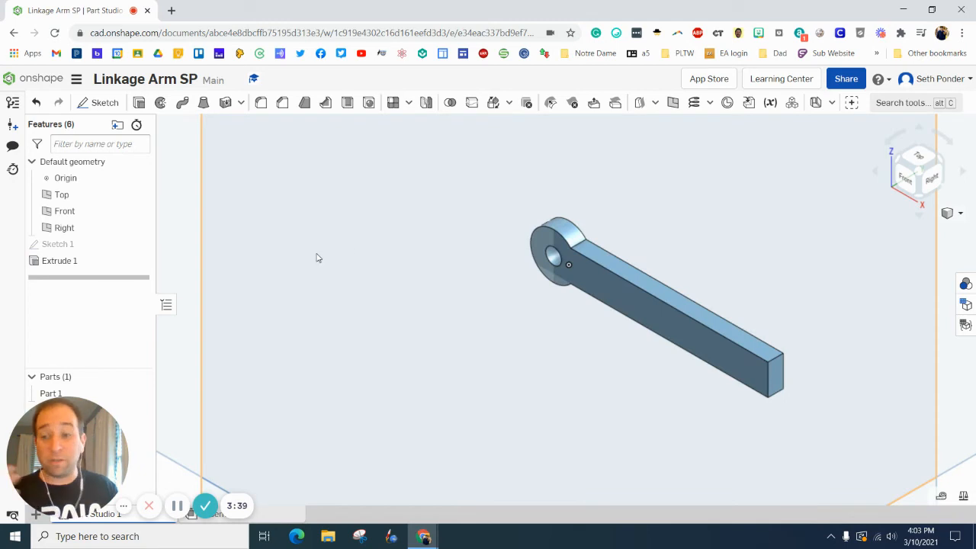
# - Reopen the arm's profile sketch to examine the rounded end, and close it without editing
pyautogui.doubleClick(71, 244)
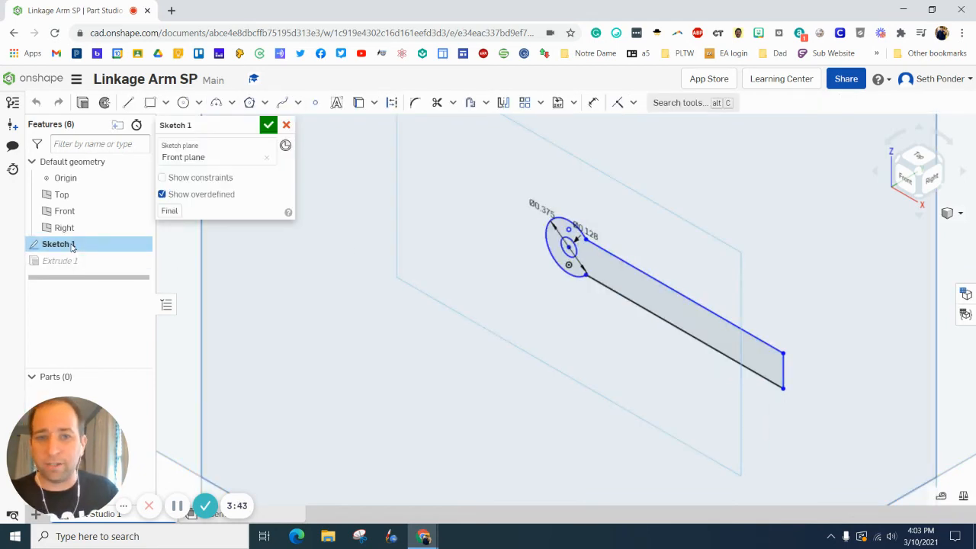
pyautogui.scroll(5, 581, 227)
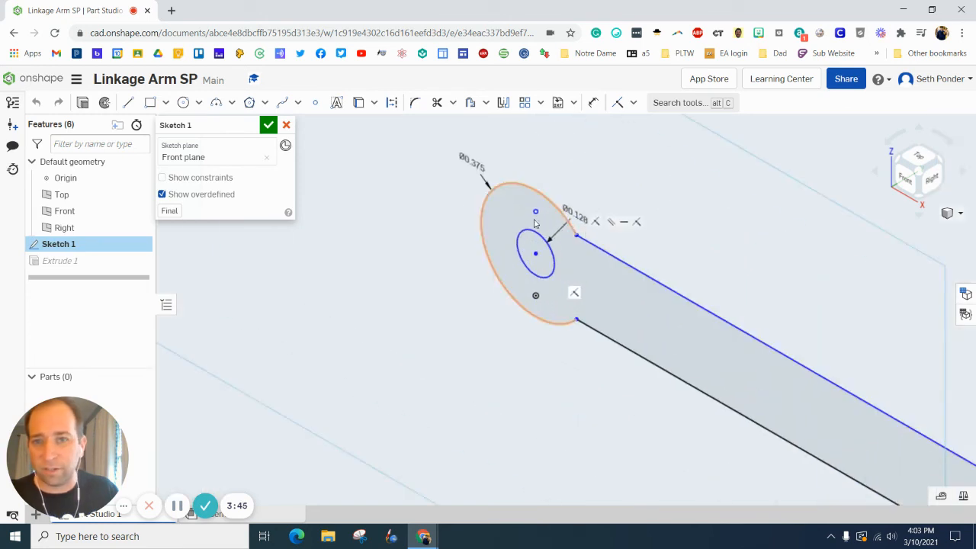
pyautogui.click(268, 125)
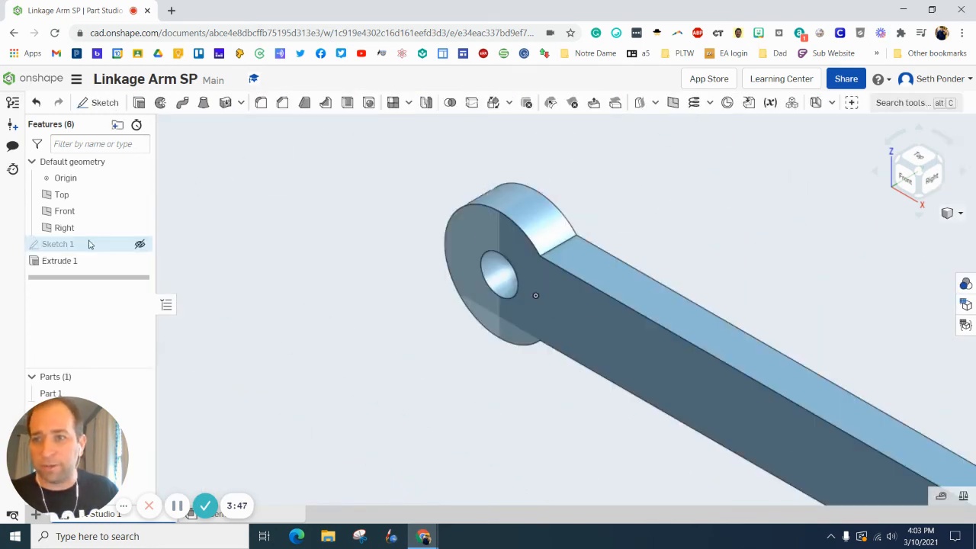
# - Set the arm extrusion's depth to .25 in
pyautogui.doubleClick(57, 262)
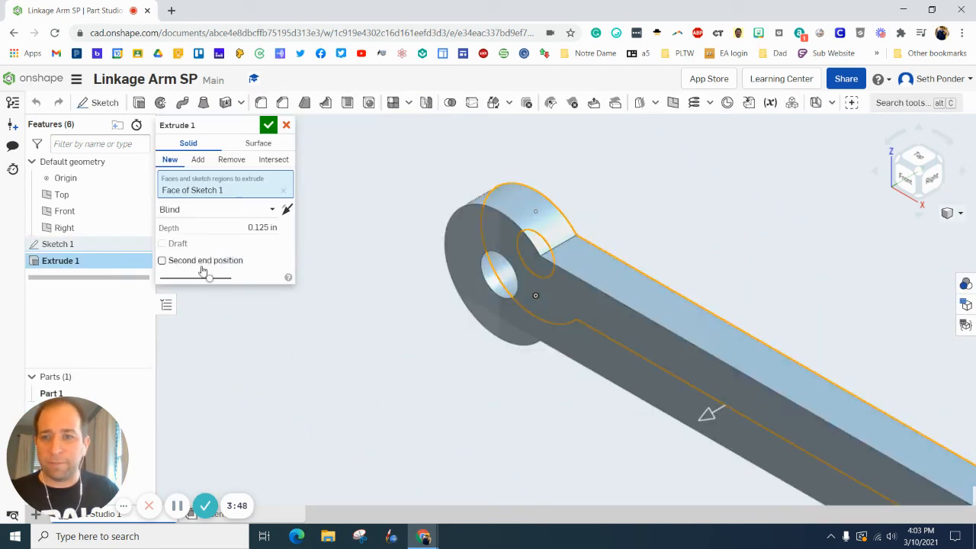
pyautogui.click(242, 228)
pyautogui.write('.25')
pyautogui.press('Return')
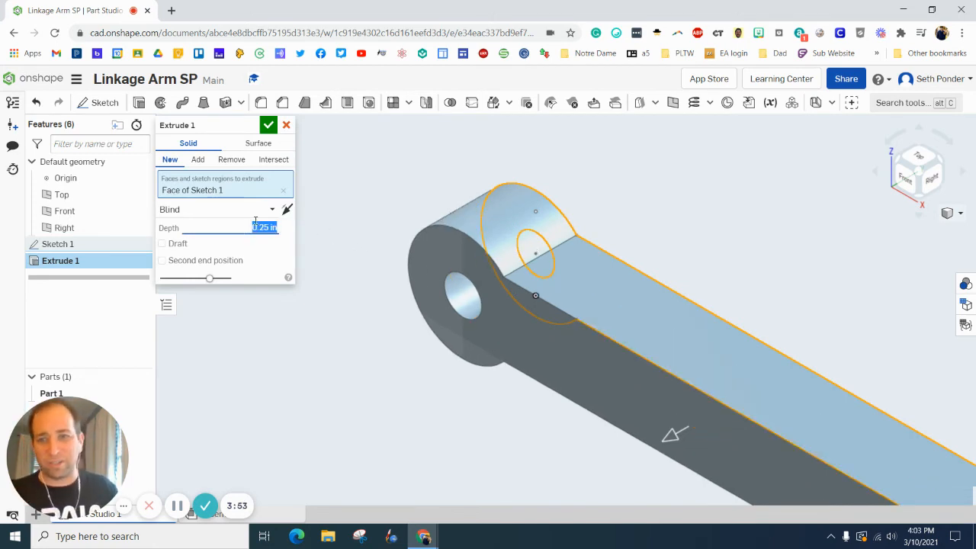
pyautogui.click(268, 124)
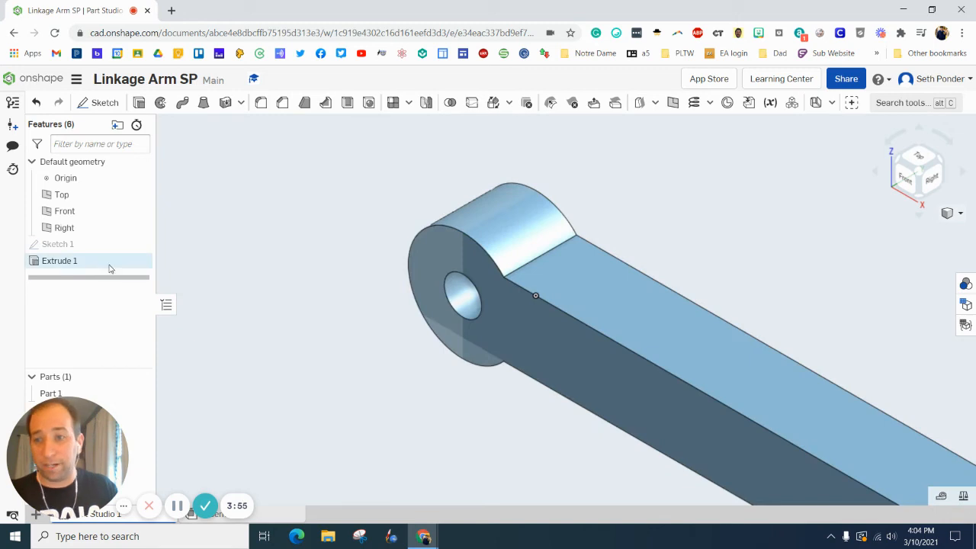
# - Set the arm extrusion's depth to .125 in
pyautogui.doubleClick(76, 261)
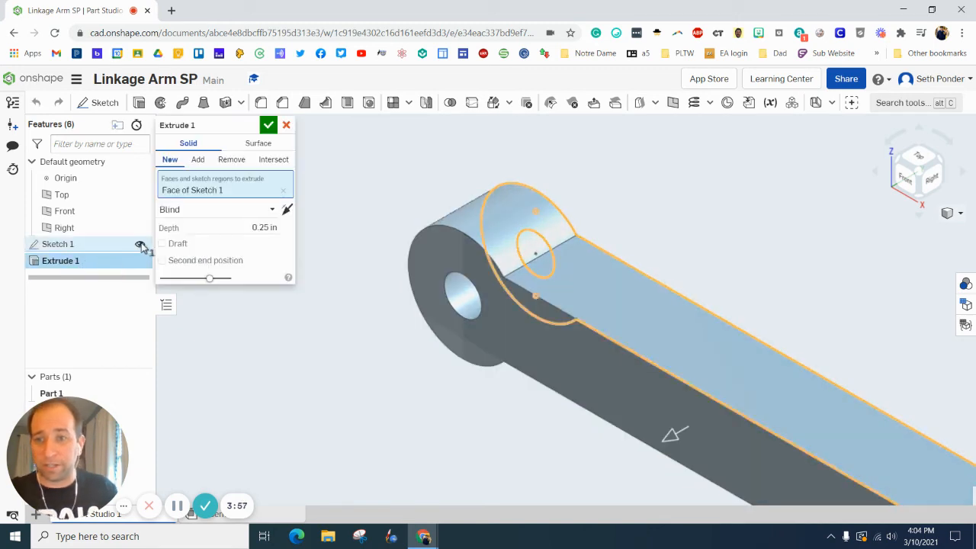
pyautogui.click(270, 229)
pyautogui.press('BackSpace')
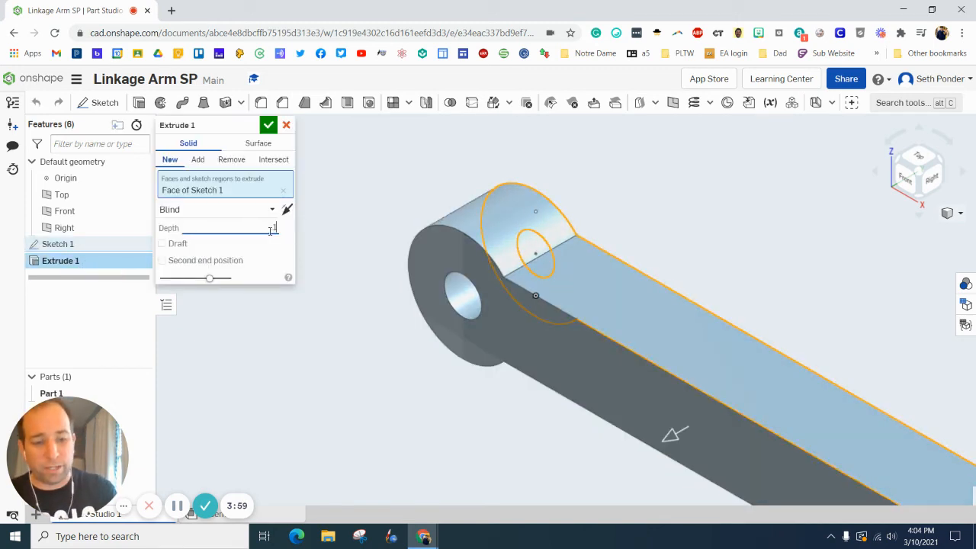
pyautogui.write('.125')
pyautogui.press('Return')
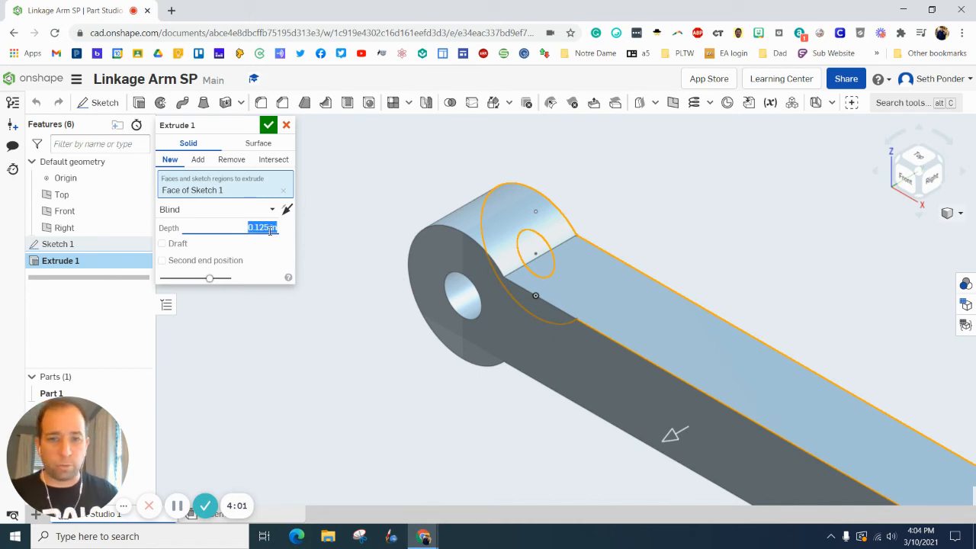
pyautogui.click(268, 125)
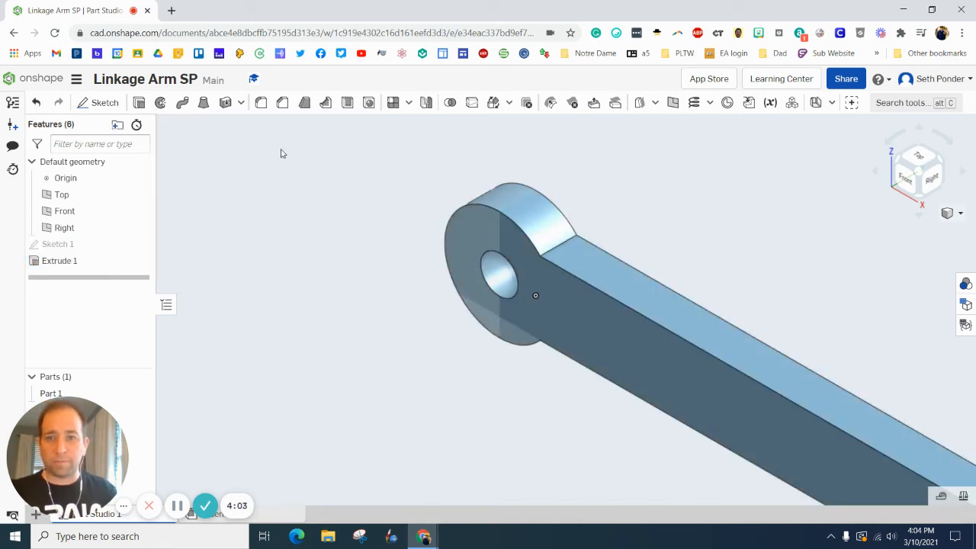
# - Mirror the half-length arm about its flat end face, adding the mirrored half to the existing part
pyautogui.scroll(-3, 454, 200)
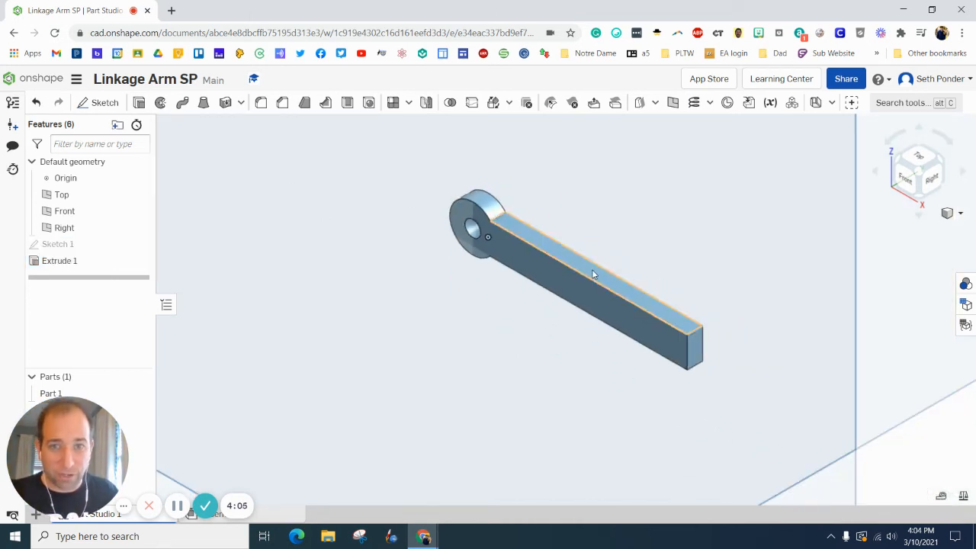
pyautogui.moveTo(622, 222); pyautogui.dragTo(455, 205, button='middle')
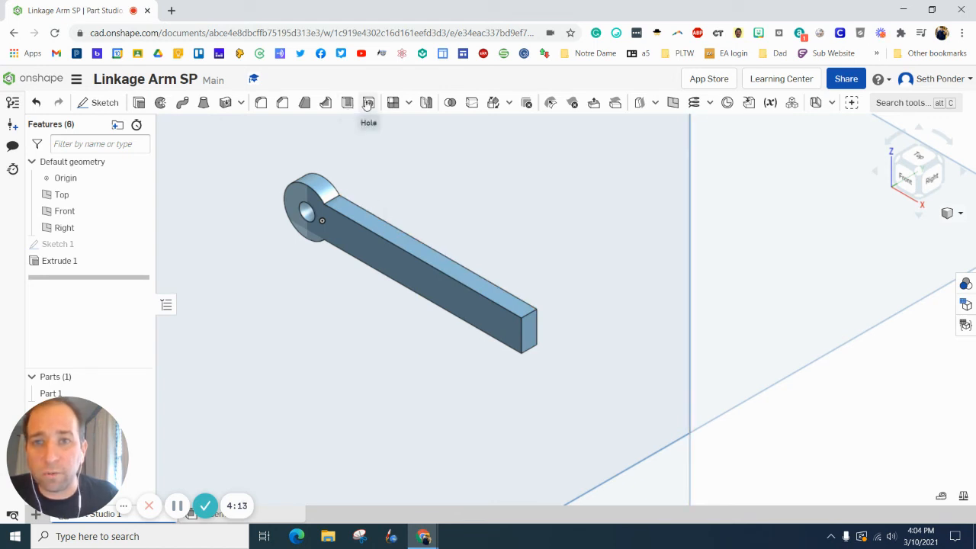
pyautogui.click(427, 104)
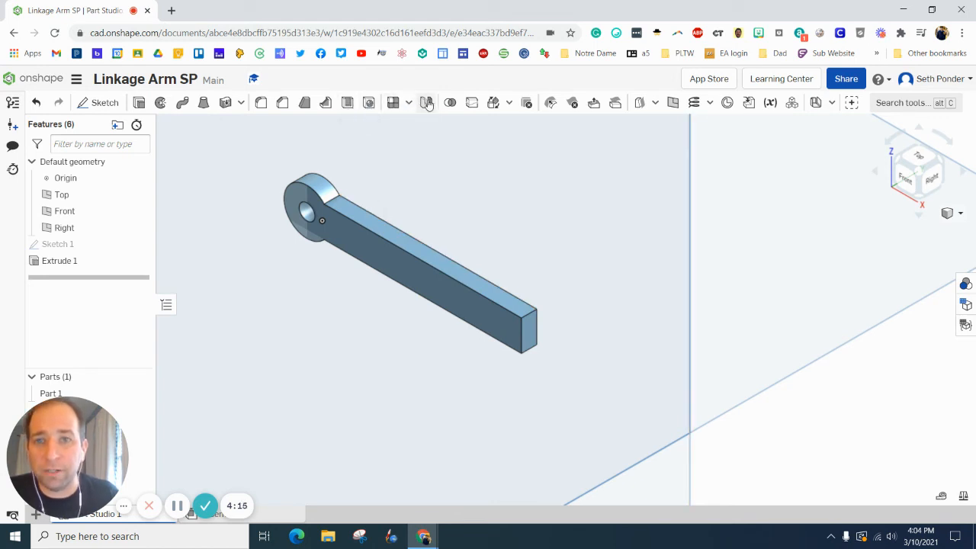
pyautogui.click(360, 246)
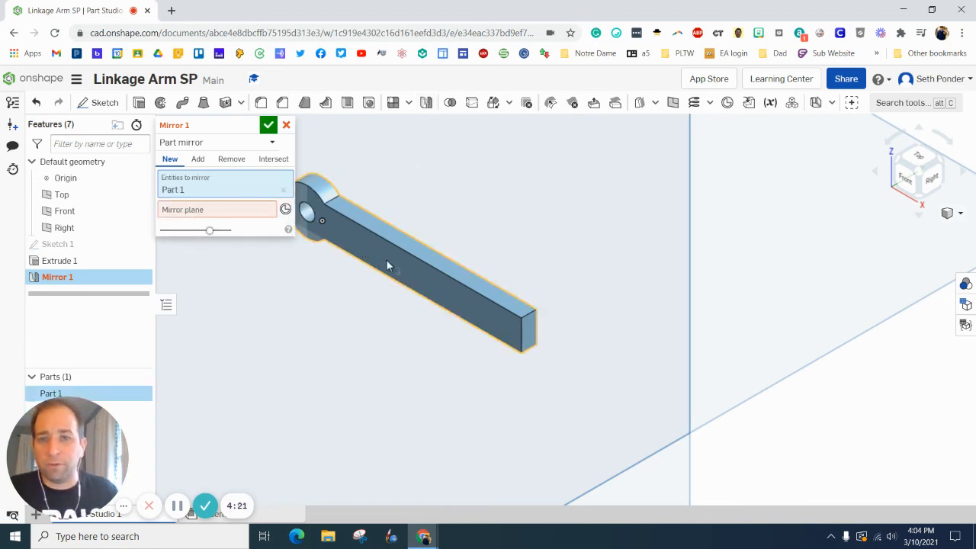
pyautogui.click(187, 210)
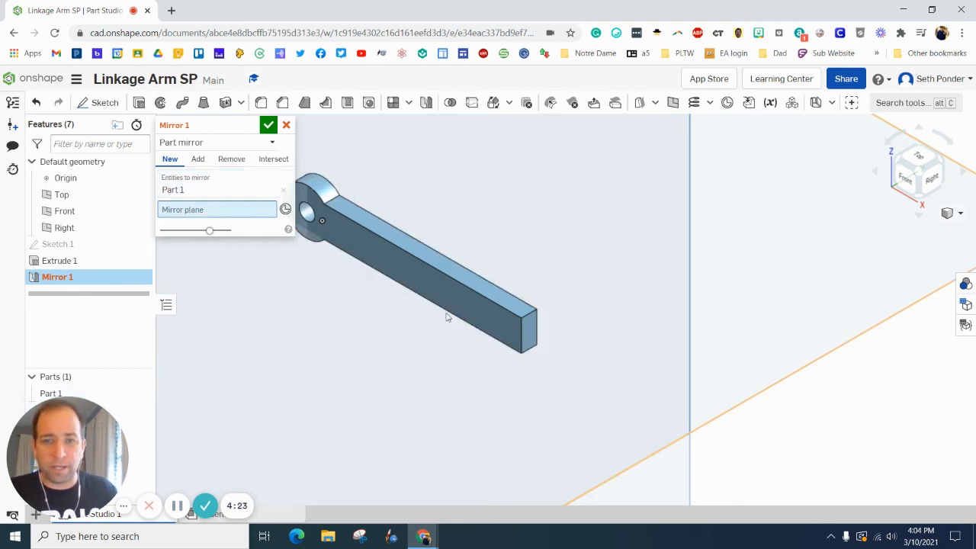
pyautogui.click(531, 335)
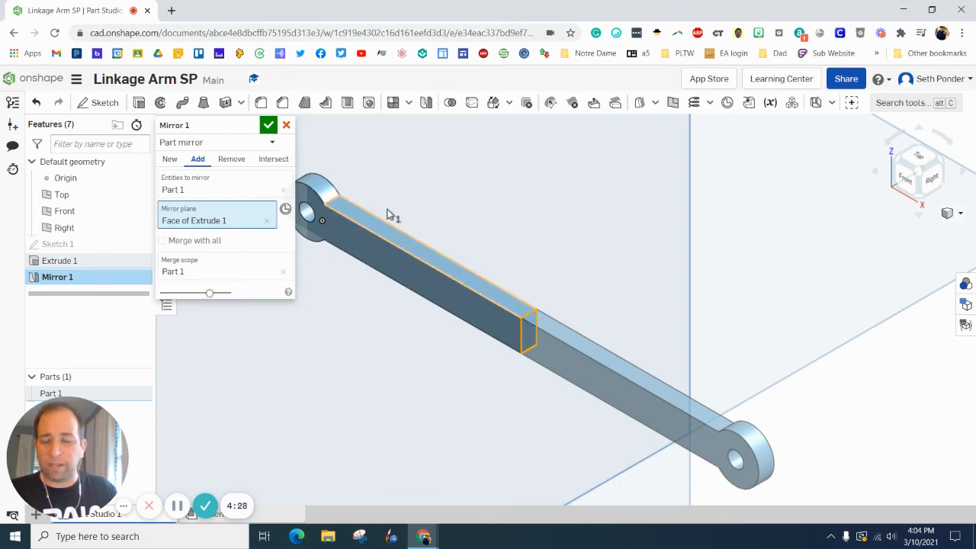
pyautogui.click(268, 124)
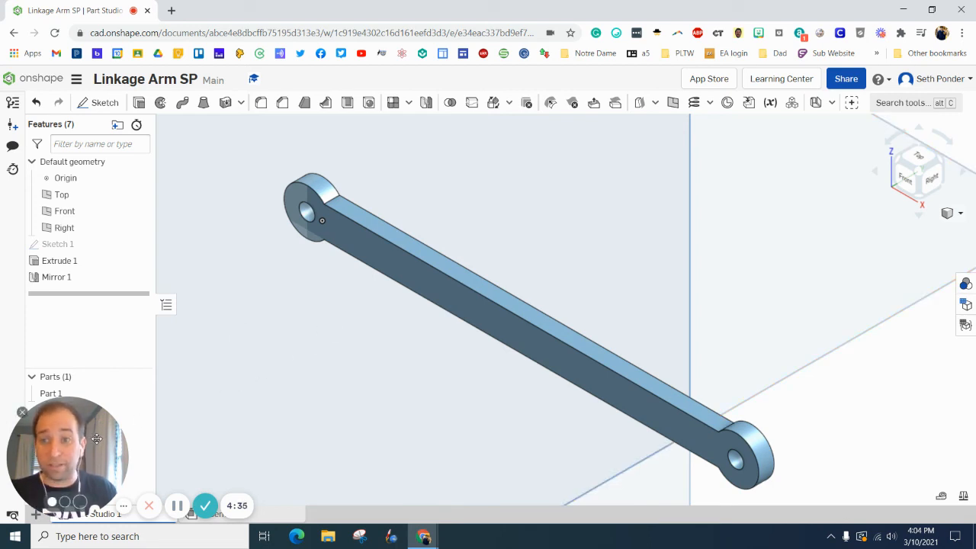
# - Assign the ABS material from the Onshape Material Library to the linkage arm part
pyautogui.moveTo(104, 435); pyautogui.dragTo(227, 404)
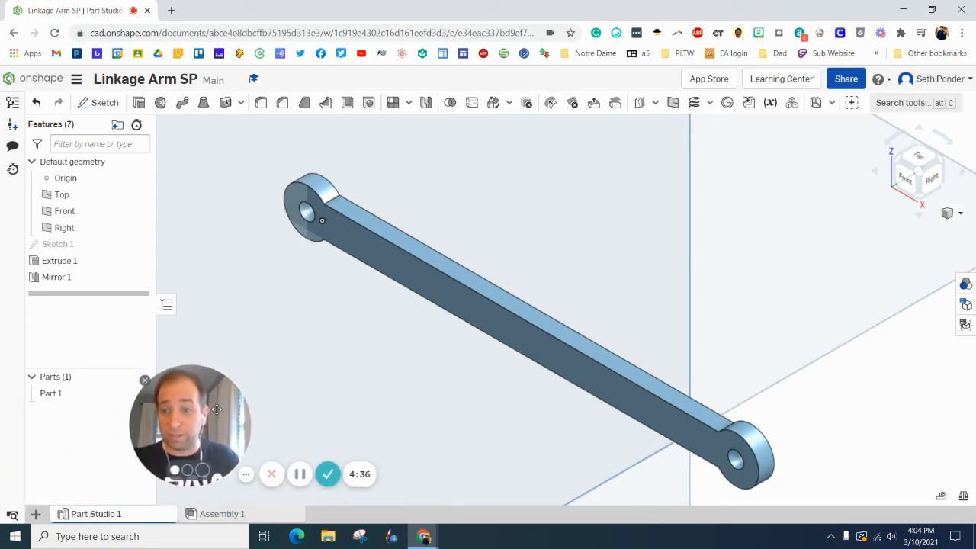
pyautogui.rightClick(46, 395)
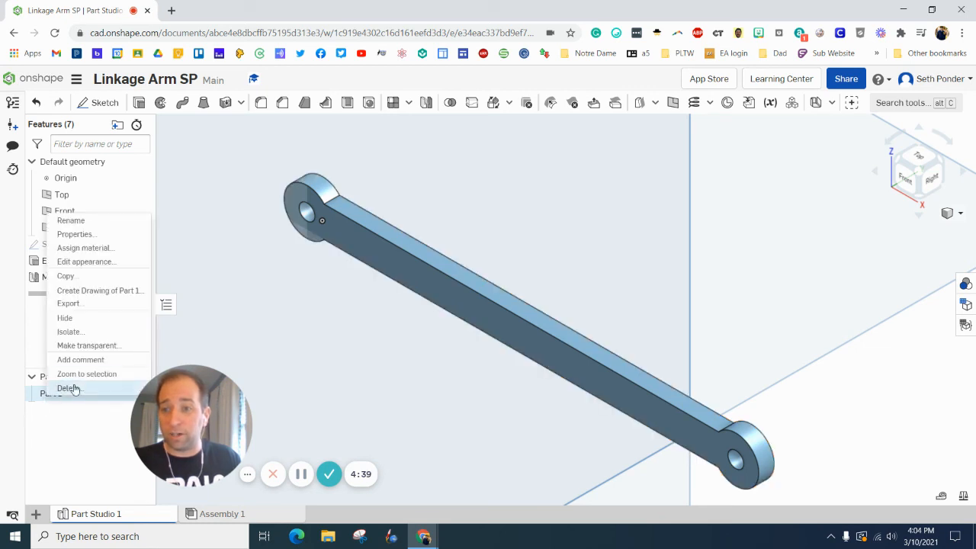
pyautogui.click(104, 248)
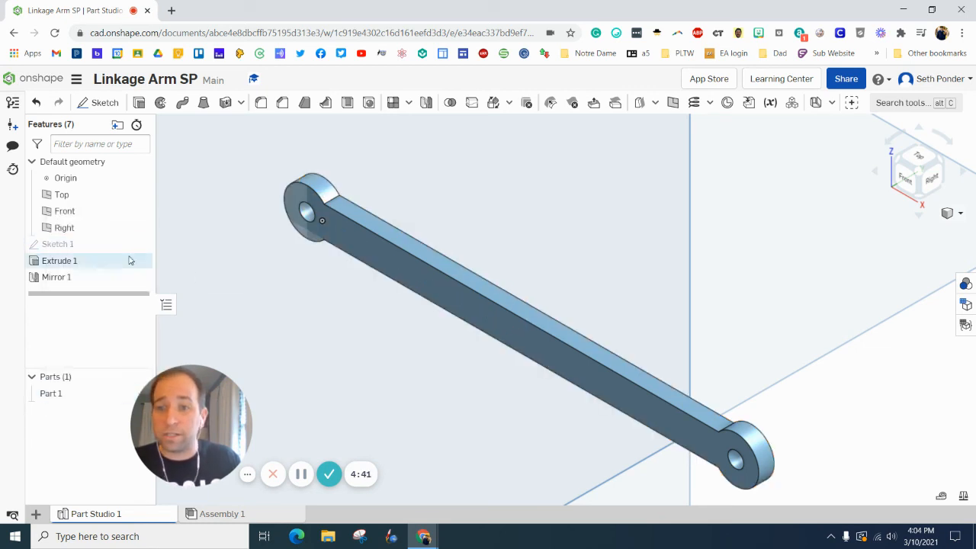
pyautogui.moveTo(289, 376); pyautogui.dragTo(610, 142)
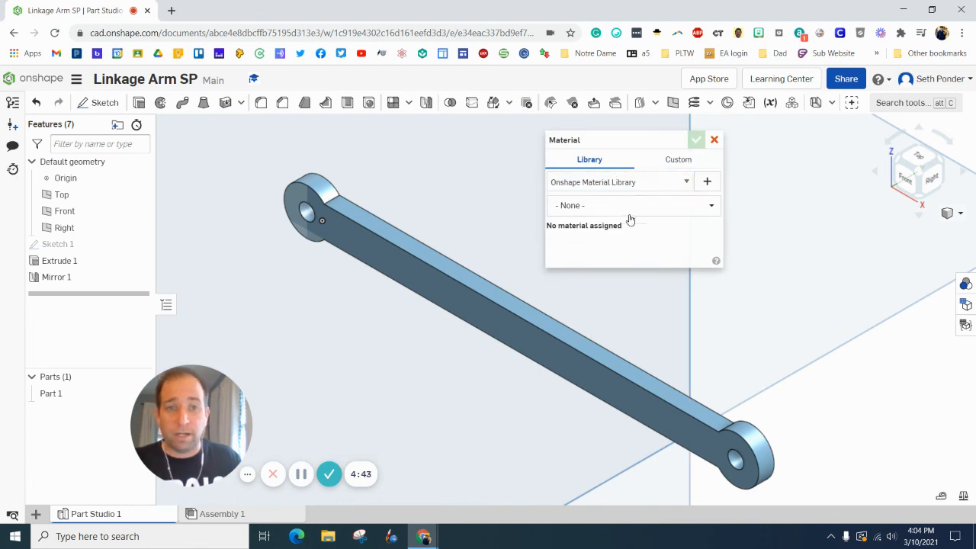
pyautogui.click(615, 211)
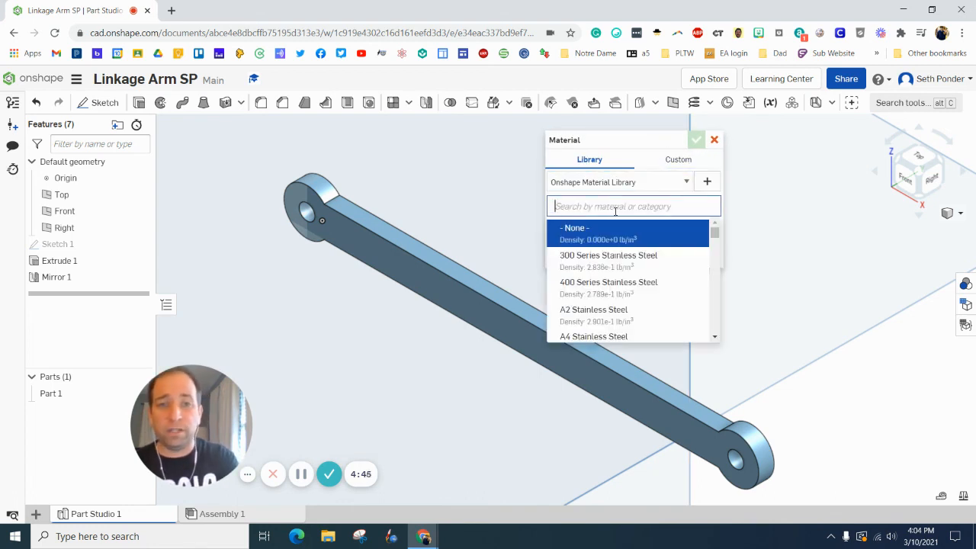
pyautogui.write('ABS')
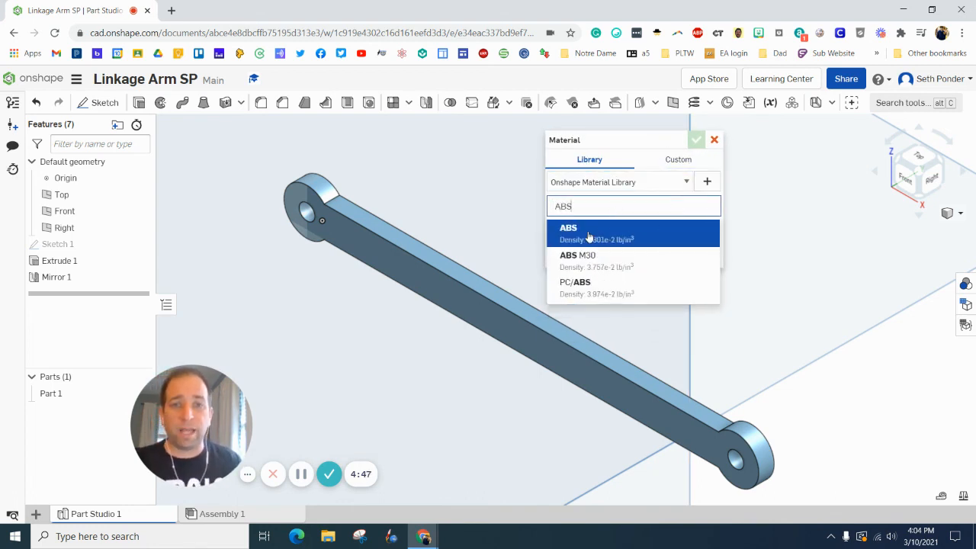
pyautogui.click(589, 237)
pyautogui.click(696, 139)
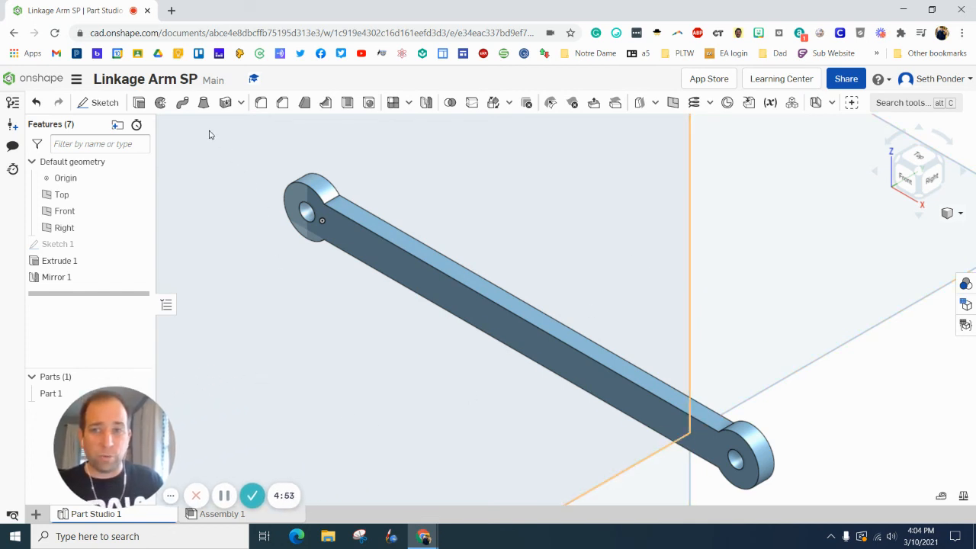
# - Change the whole linkage arm's appearance to the gray palette color 808080
pyautogui.moveTo(211, 134); pyautogui.dragTo(834, 495)
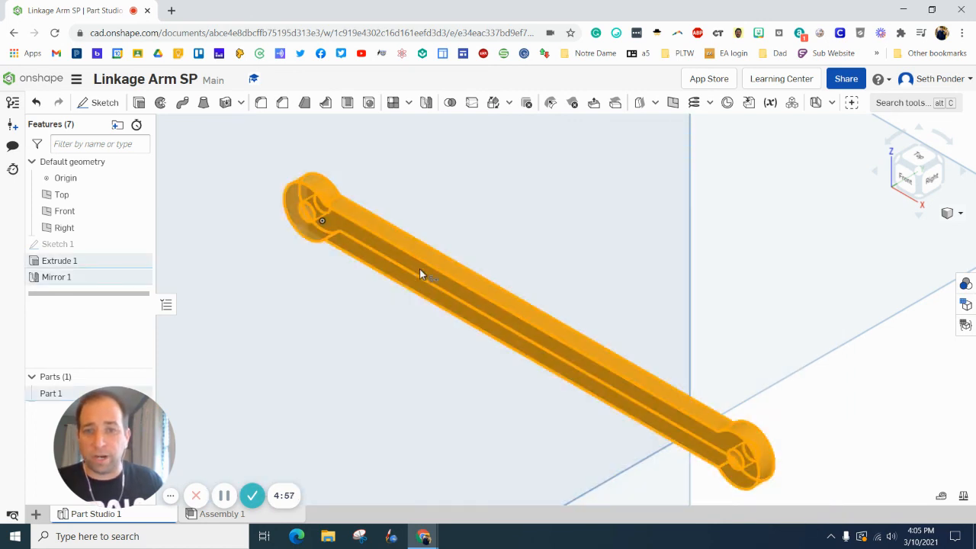
pyautogui.rightClick(420, 270)
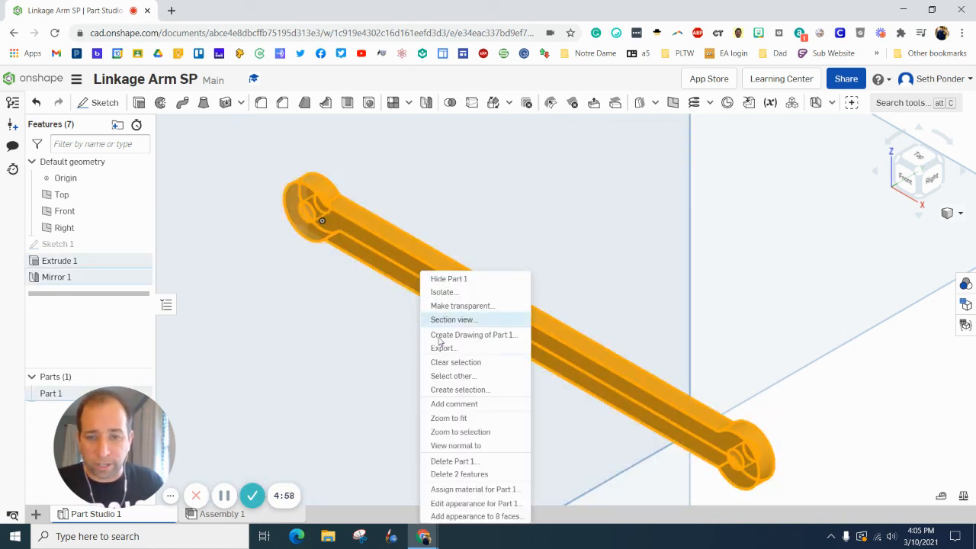
pyautogui.click(476, 504)
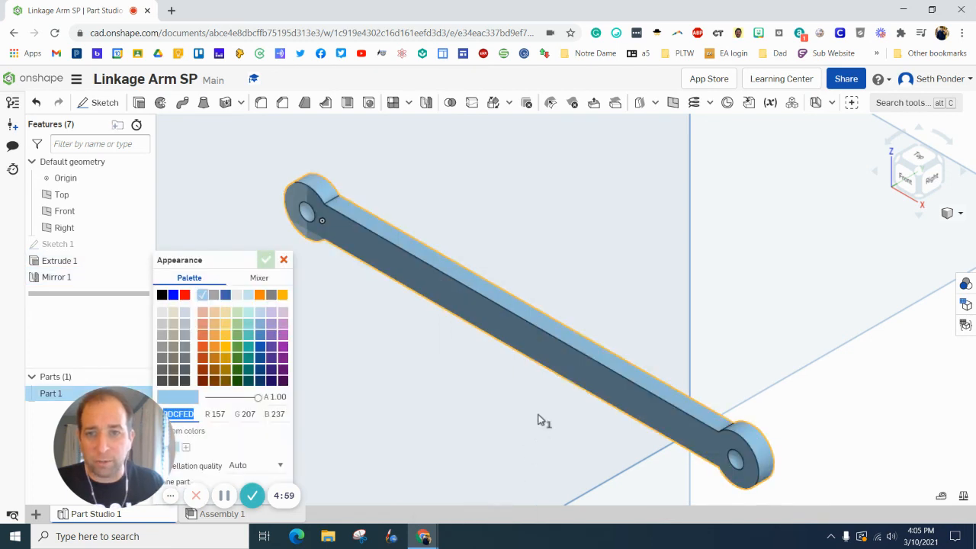
pyautogui.click(162, 323)
pyautogui.click(162, 335)
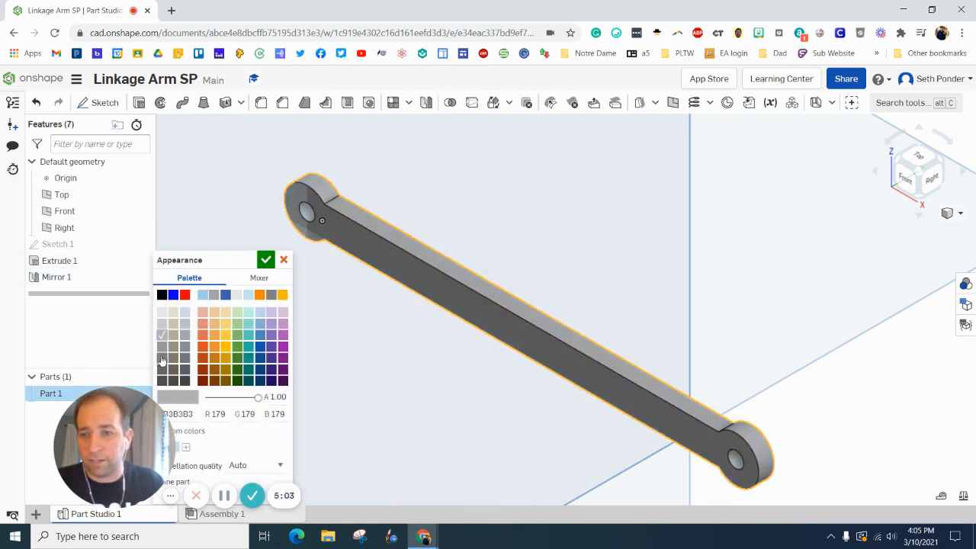
pyautogui.click(162, 358)
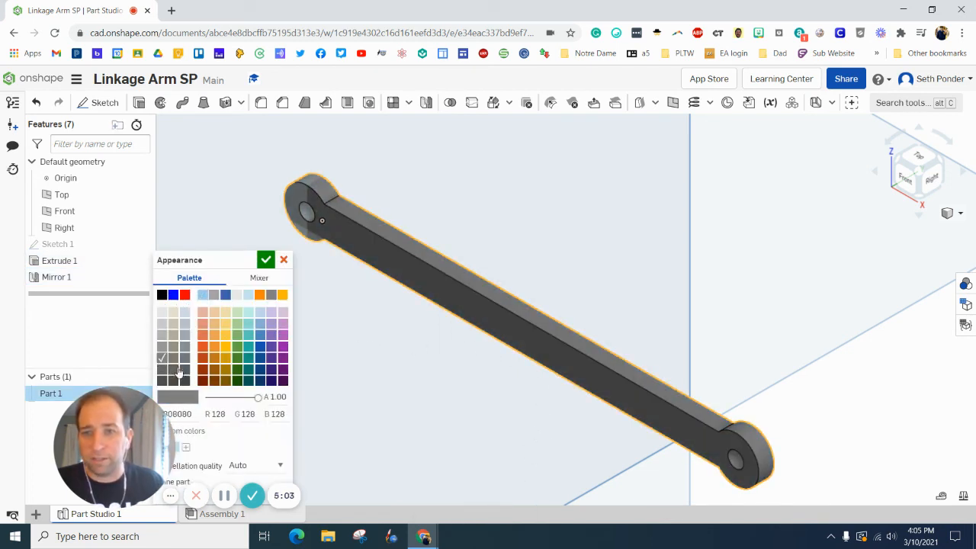
pyautogui.click(265, 261)
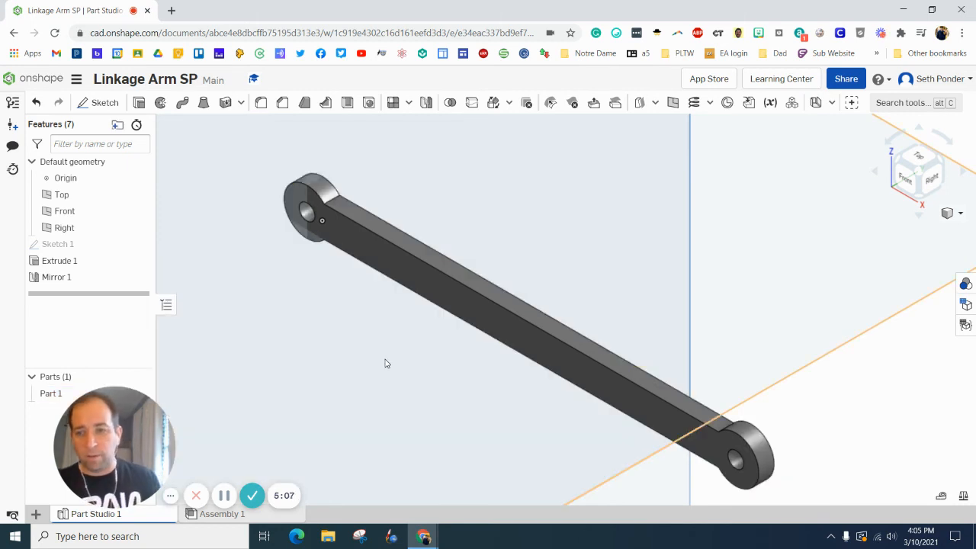